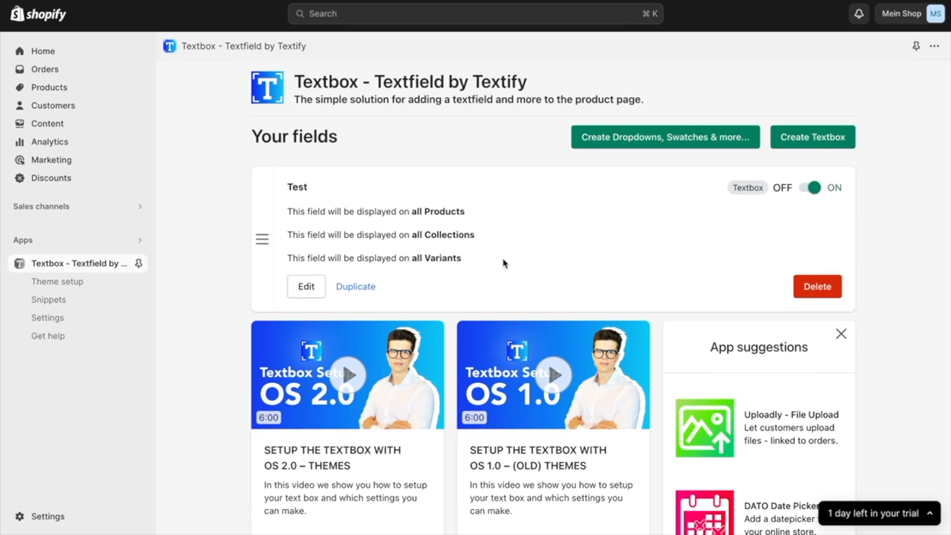
Open the Test field for editing and go to its Textfield settings
click(304, 289)
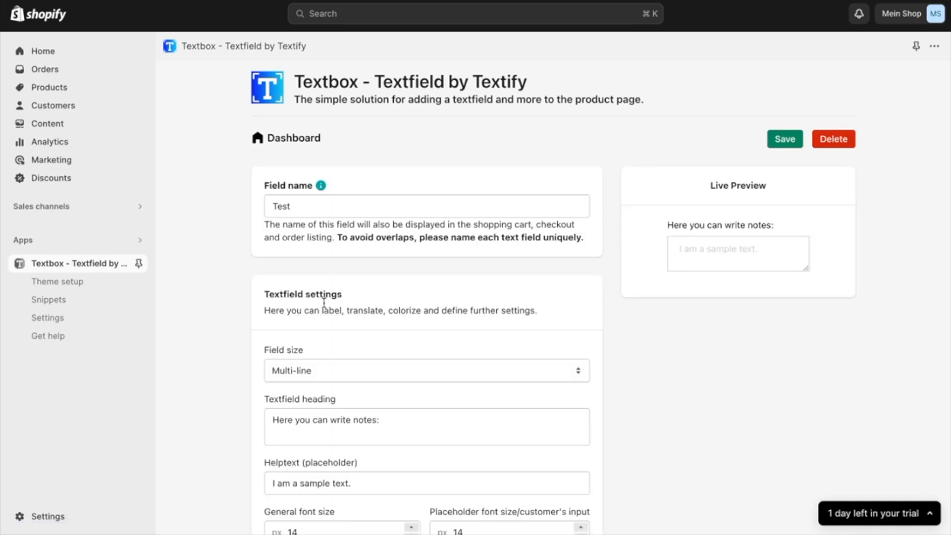
scroll(352, 372, down, 3)
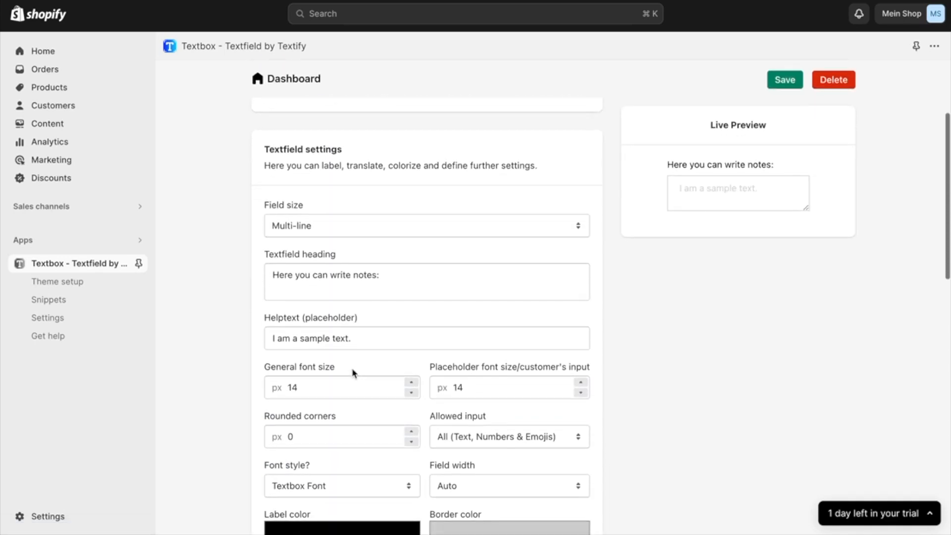
drag(263, 147, 365, 146)
click(368, 146)
scroll(369, 177, down, 1)
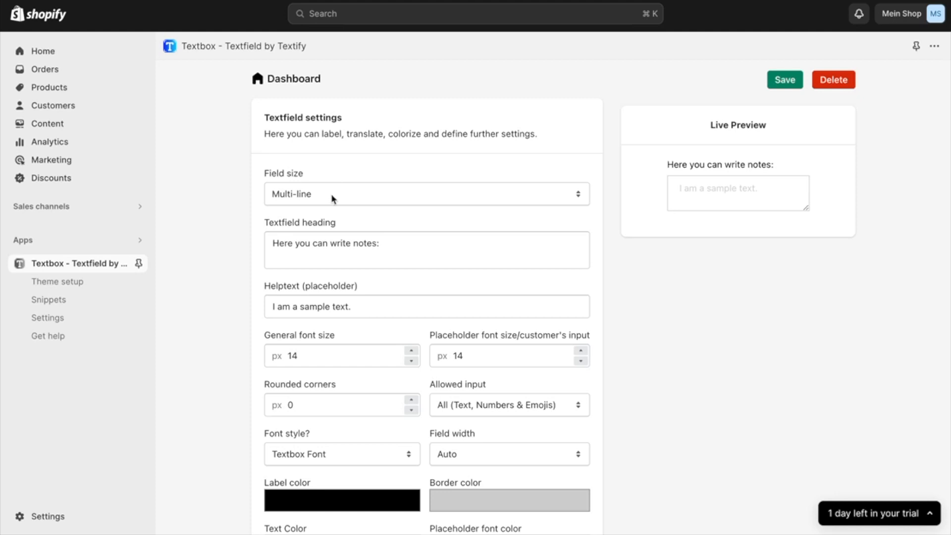
Try the Single-line field size with the resize widget set to Yes and No, and return the field size to Multi-line
click(442, 197)
click(437, 182)
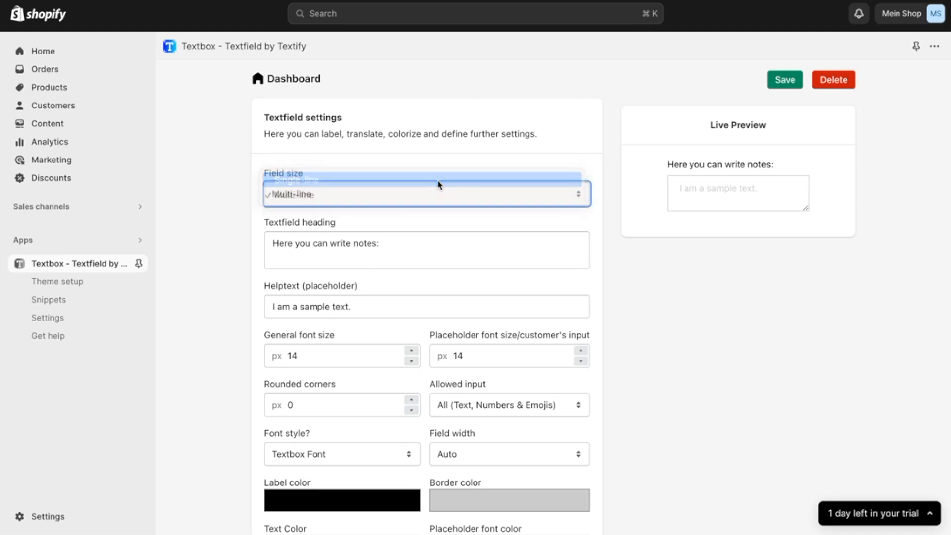
click(564, 196)
click(635, 187)
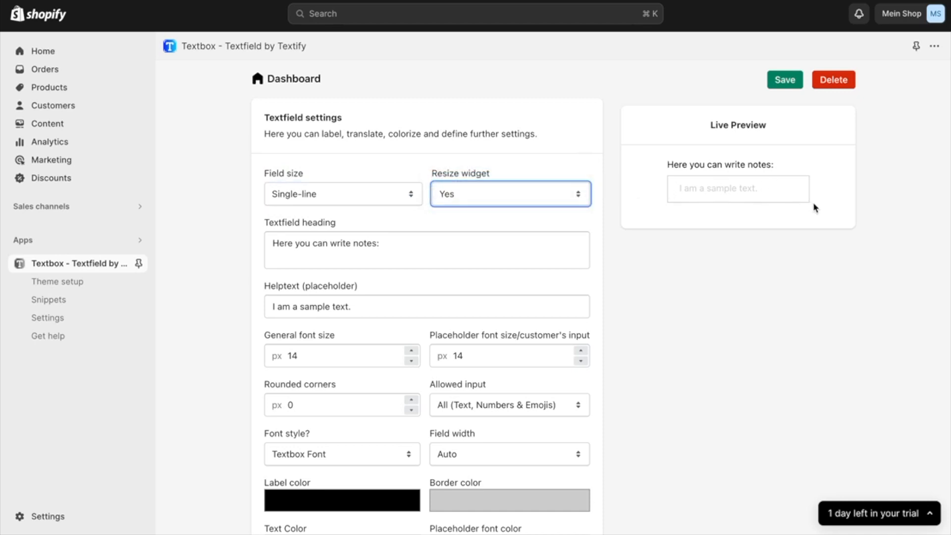
click(562, 206)
click(550, 210)
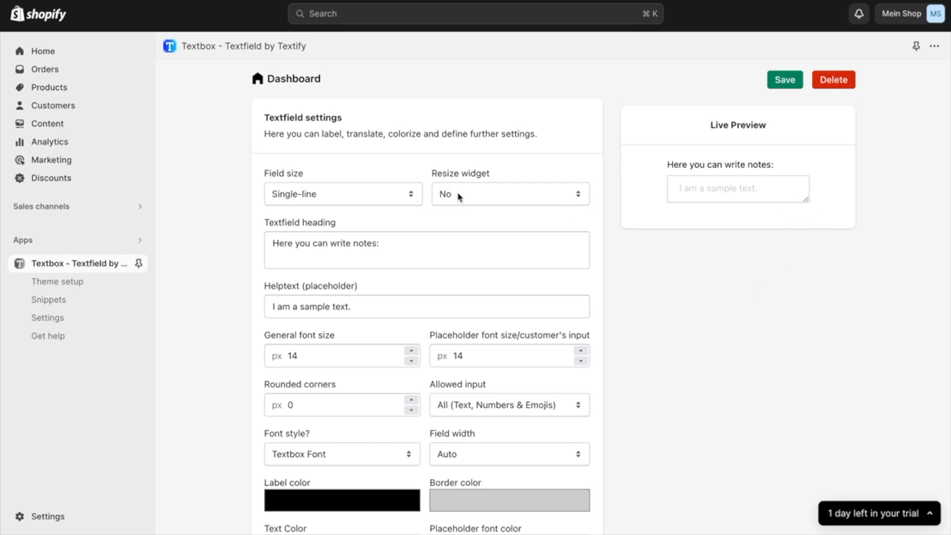
click(354, 196)
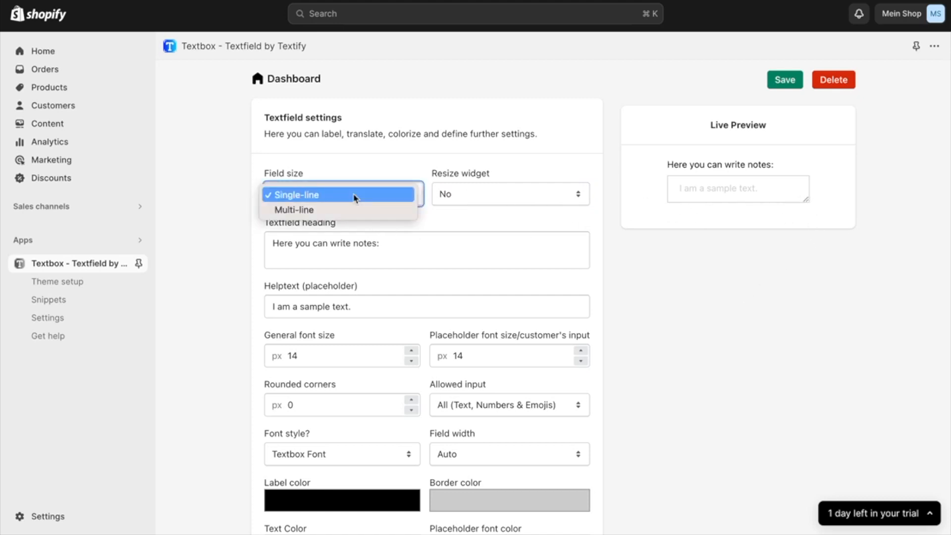
click(350, 207)
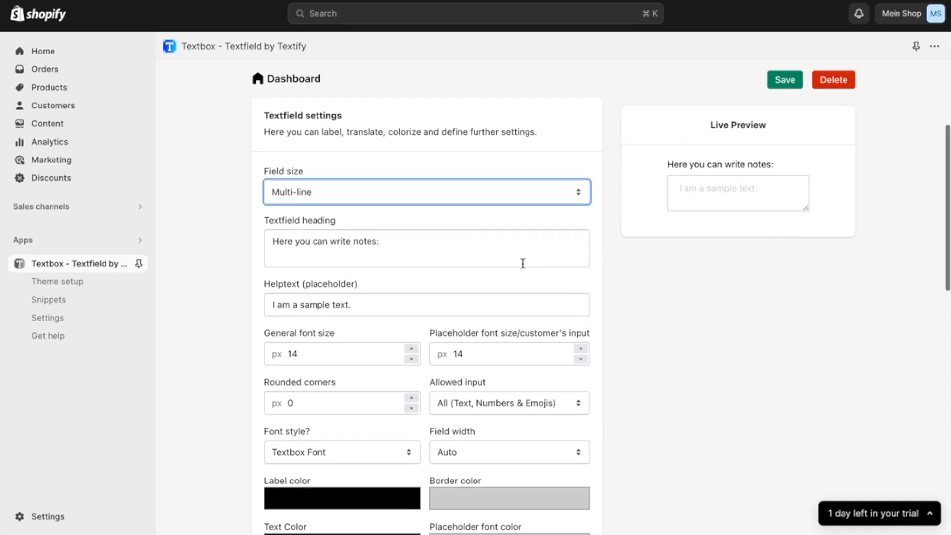
Replace the textfield heading with "Enter you text here:"
scroll(522, 264, down, 1)
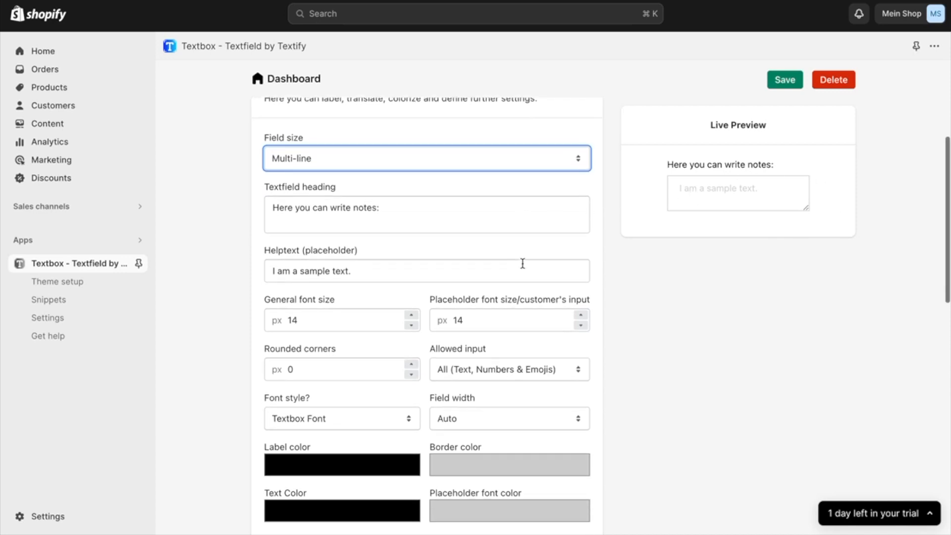
click(417, 212)
triple_click(264, 210)
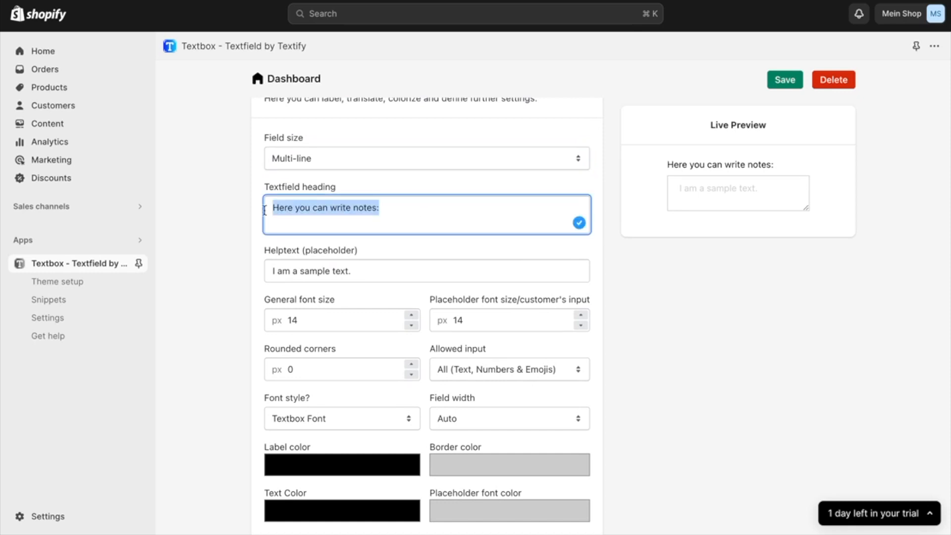
key(BackSpace)
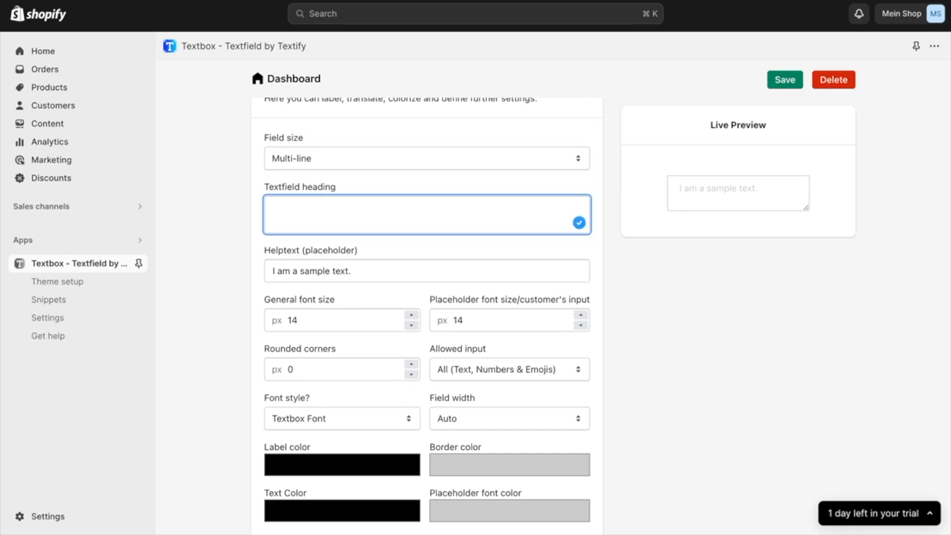
text(Enter you text here)
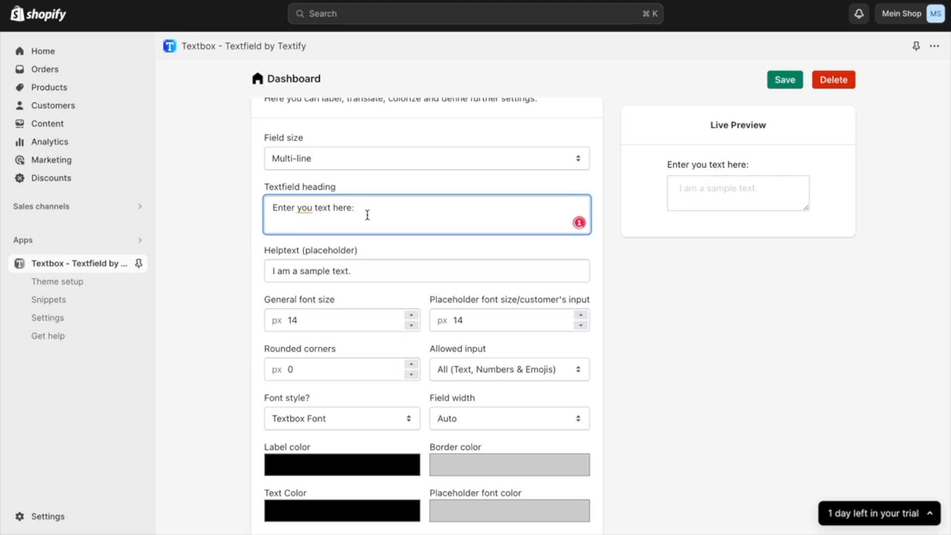
text(:)
Add two more lines to the textfield heading, reading "Instruction:" and "1. Enter a text"
key(Return)
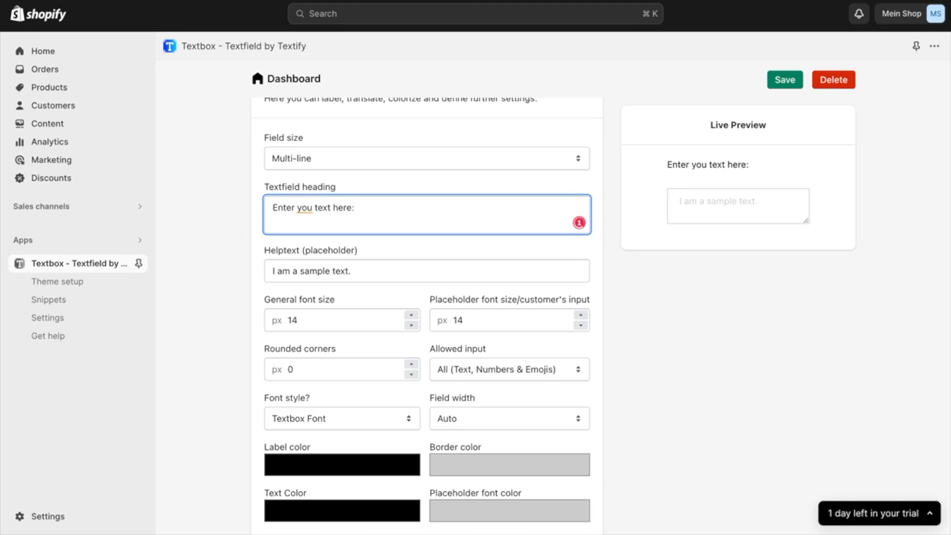
text(Instrcutio)
key(BackSpace)
key(BackSpace)
key(BackSpace)
key(BackSpace)
key(BackSpace)
text(uctio)
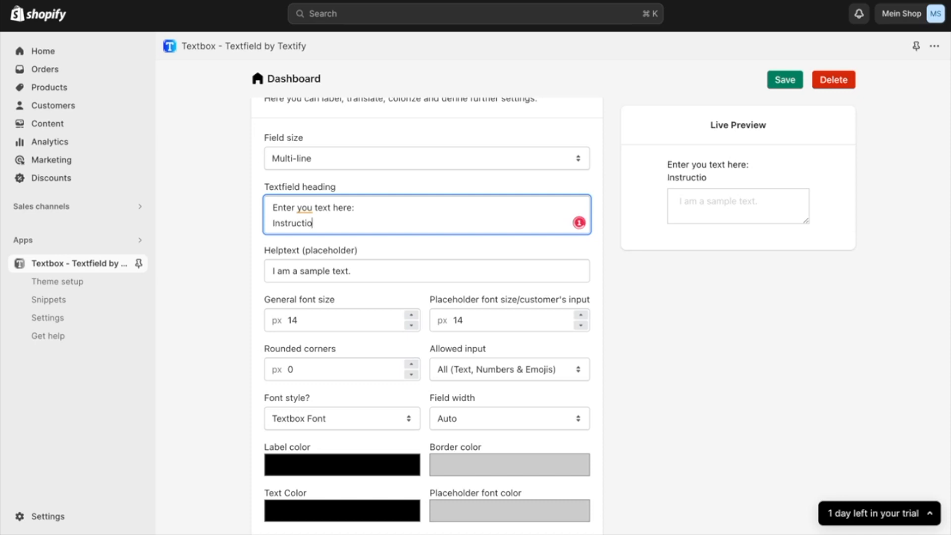
text(n:)
key(Return)
text(1. Enter a text)
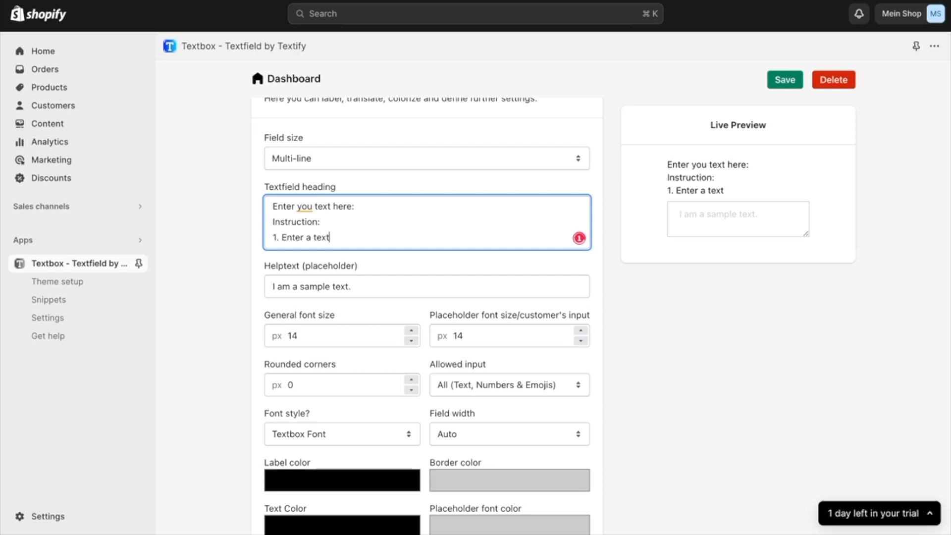
Delete the two instruction lines from the textfield heading, keeping only the first line
drag(367, 240, 264, 225)
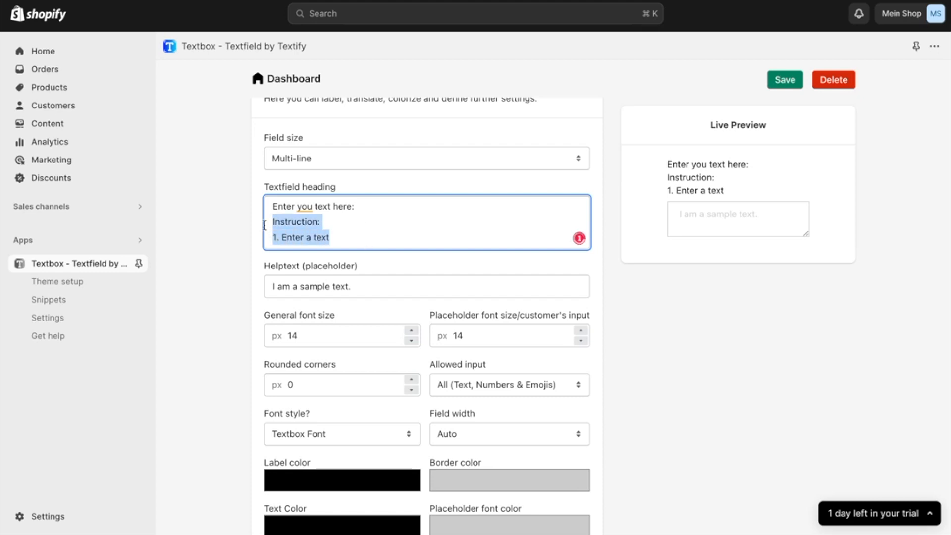
key(BackSpace)
key(BackSpace)
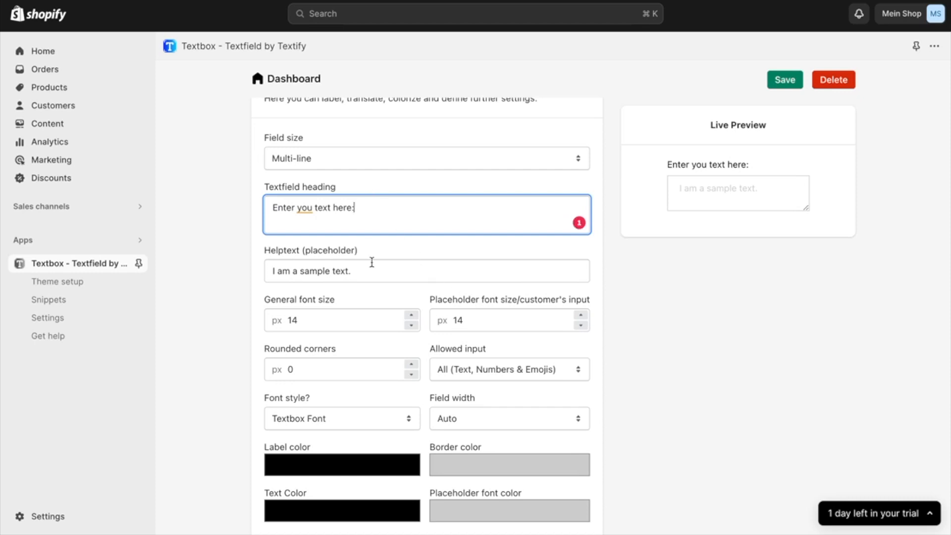
Correct the typo in the textfield heading so it reads "Enter your text here:"
scroll(372, 262, down, 1)
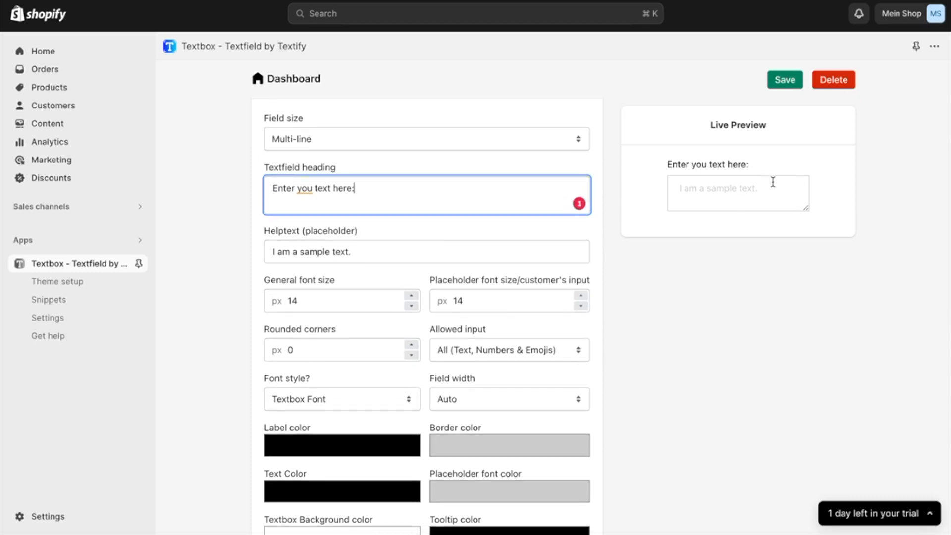
click(308, 188)
click(318, 280)
Replace the helptext placeholder with "Enter a text here."
click(365, 252)
drag(365, 253, 240, 257)
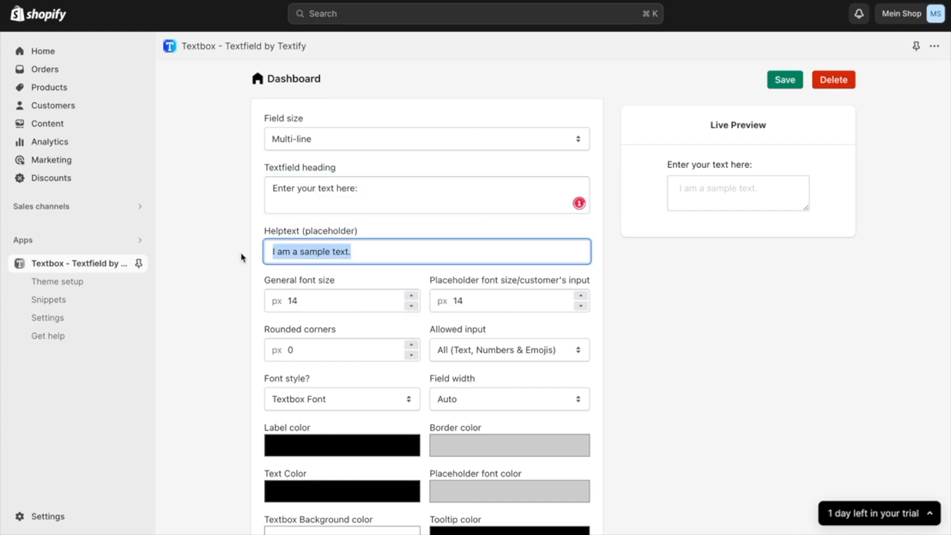
key(BackSpace)
text(En)
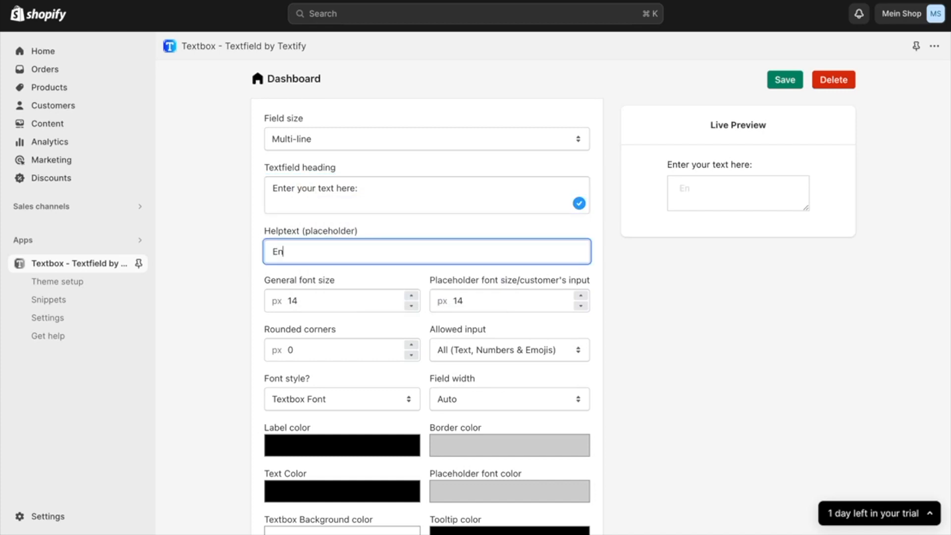
text(ter a text here.)
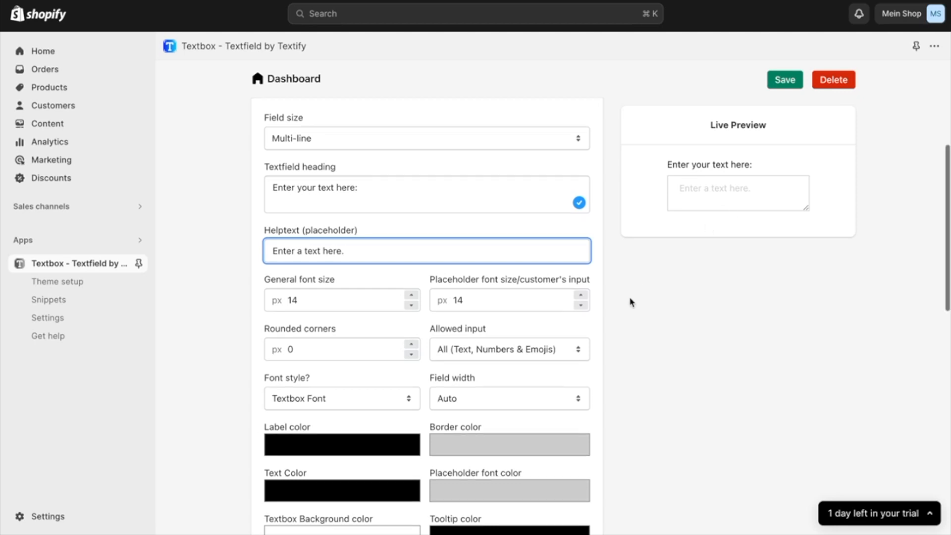
Set the general font size of the textfield to 16 px
scroll(632, 303, down, 1)
click(413, 266)
click(413, 266)
click(413, 265)
click(413, 266)
click(413, 265)
click(413, 265)
click(412, 274)
click(411, 274)
click(412, 275)
click(411, 275)
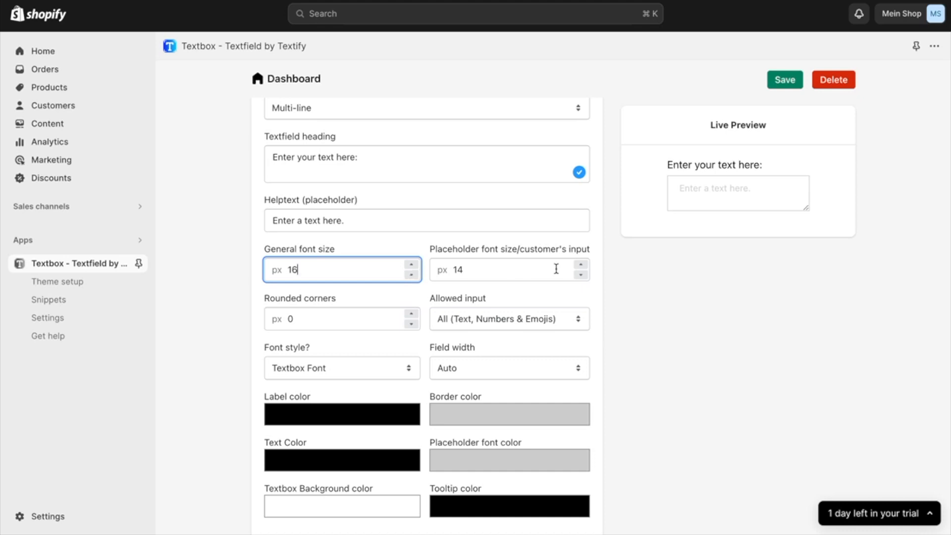
Set the font size for the placeholder and customer's input to 15 px
click(583, 264)
click(582, 265)
click(583, 265)
click(582, 265)
click(582, 274)
click(582, 276)
click(582, 275)
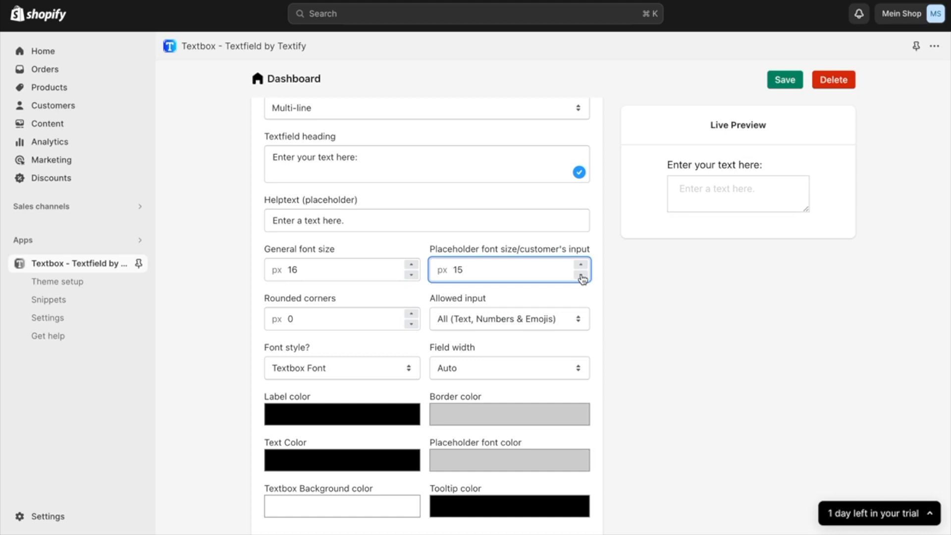
Set the textfield's rounded corners to 5 px
click(413, 315)
click(413, 315)
click(413, 315)
click(413, 315)
click(412, 315)
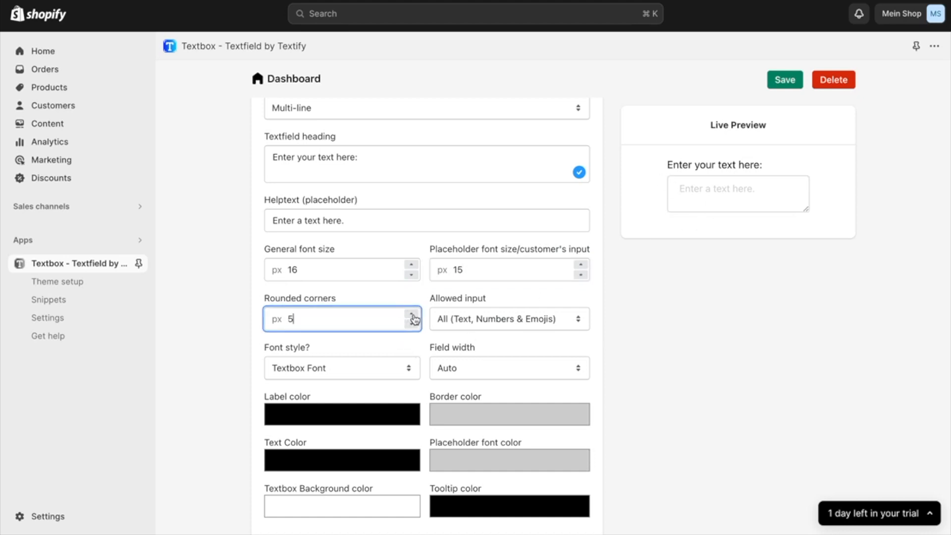
Try Text & Numbers, Only Text, Only Numbers and Email as the allowed input, and return to All (Text, Numbers & Emojis)
click(485, 320)
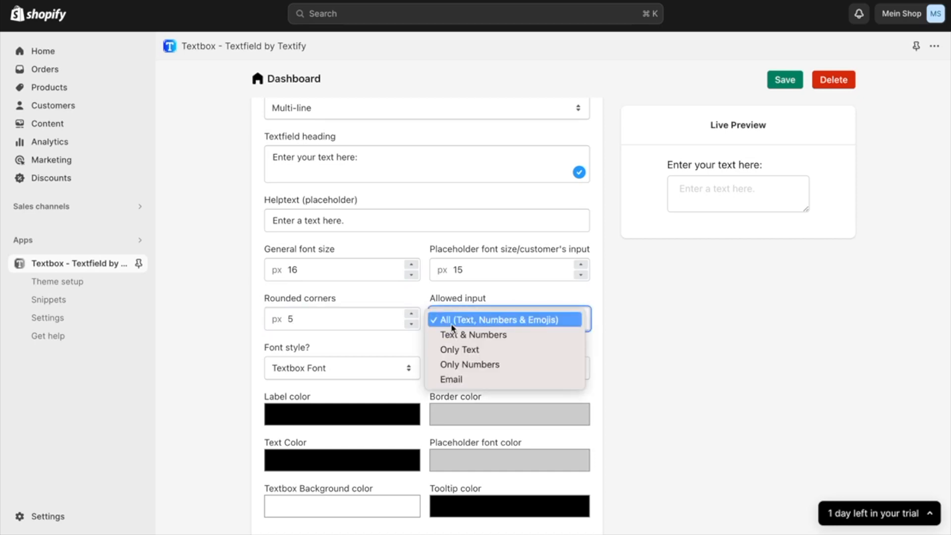
click(489, 336)
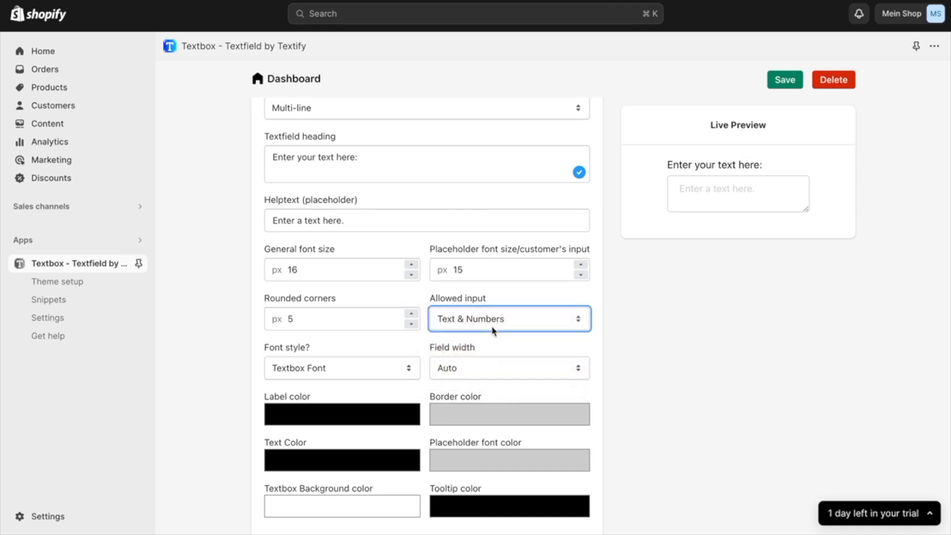
click(489, 330)
click(490, 335)
click(491, 328)
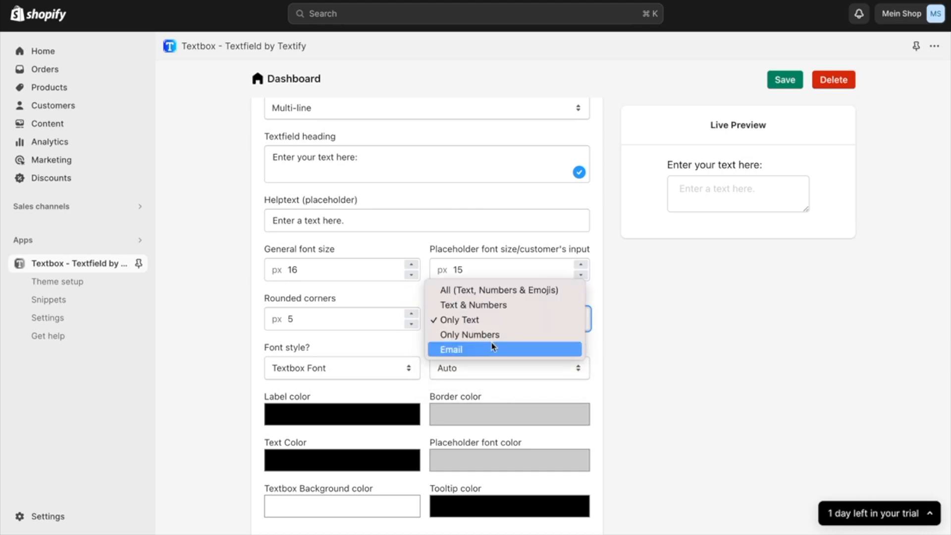
click(492, 337)
click(494, 327)
click(492, 334)
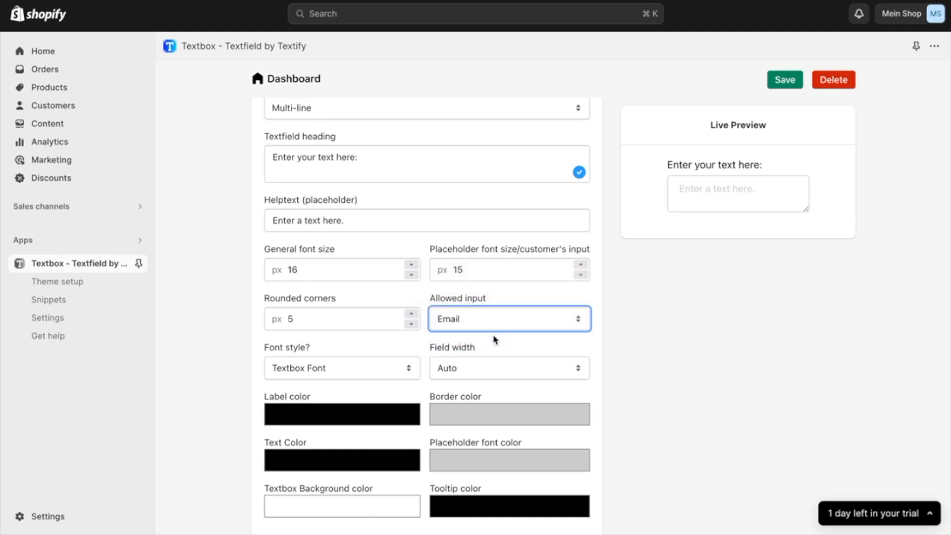
click(493, 329)
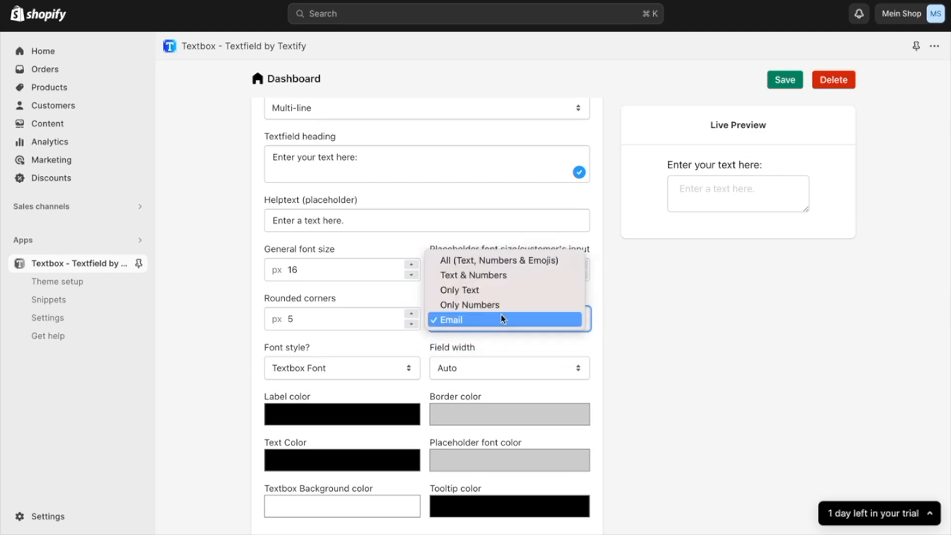
click(500, 259)
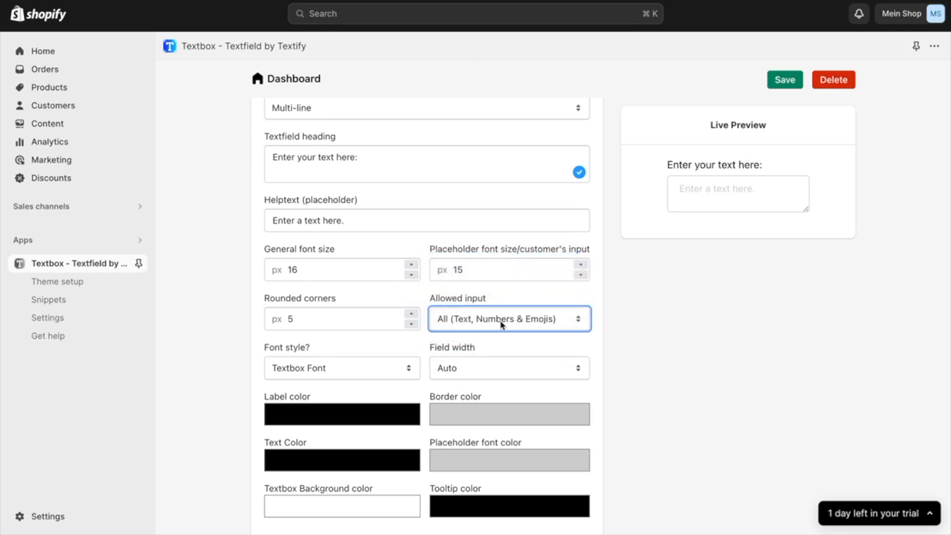
Change the textfield's font style to Store Font
scroll(425, 339, down, 1)
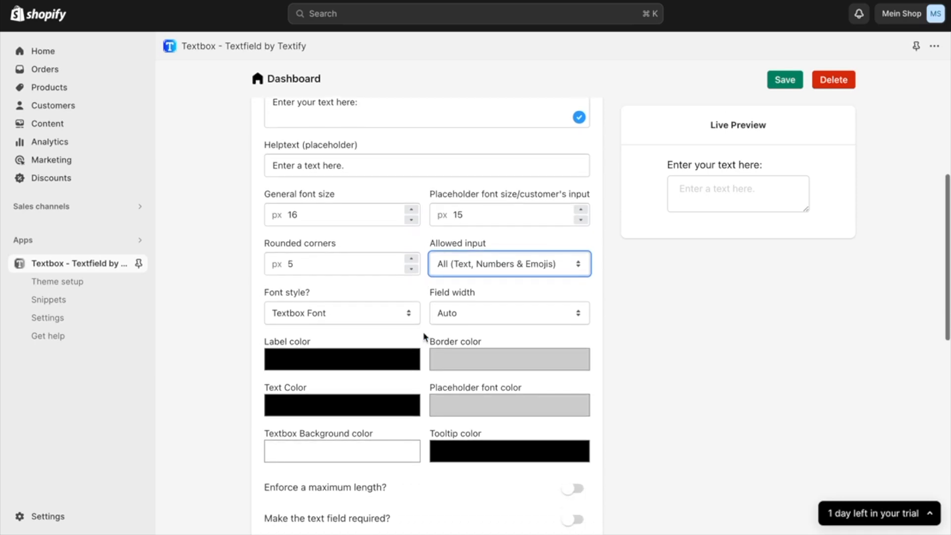
scroll(328, 305, down, 1)
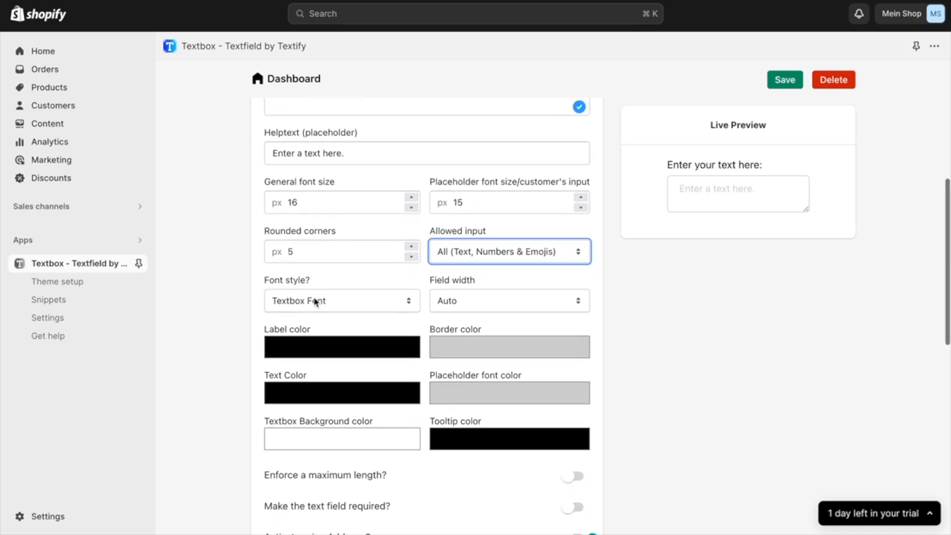
click(378, 303)
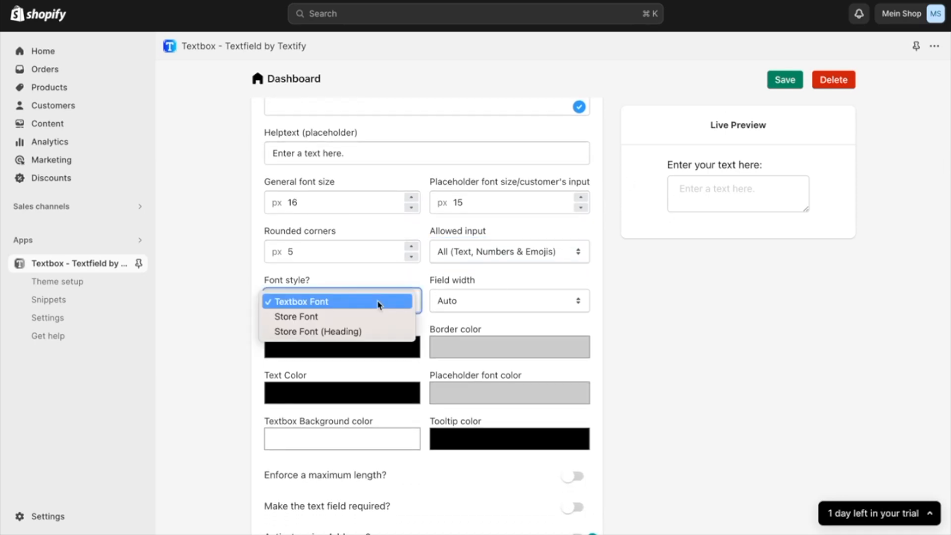
click(373, 317)
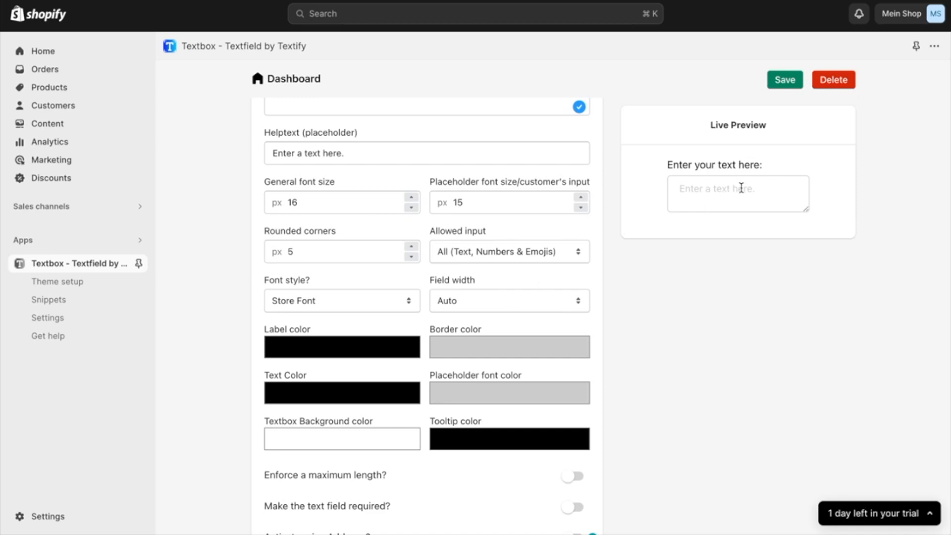
Try the Full field width for the textfield, and return it to Auto
click(513, 300)
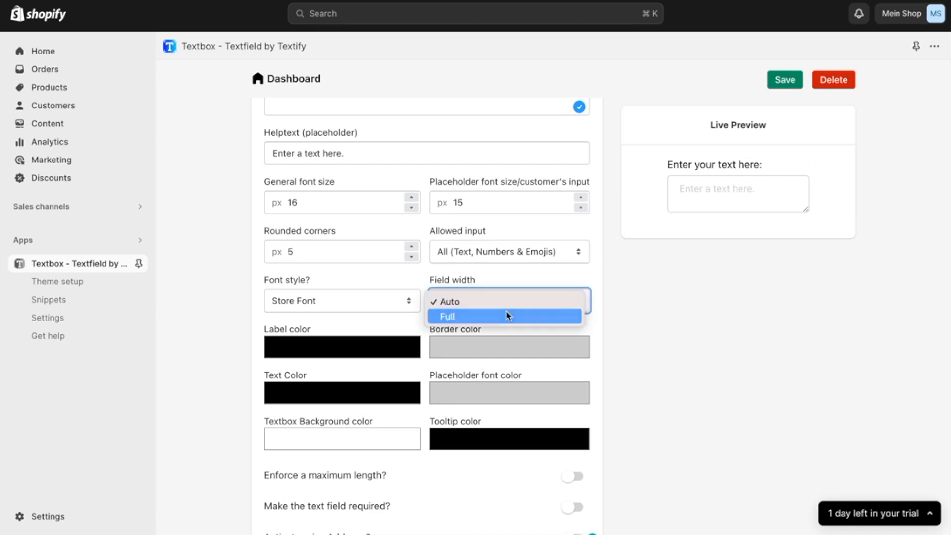
click(507, 316)
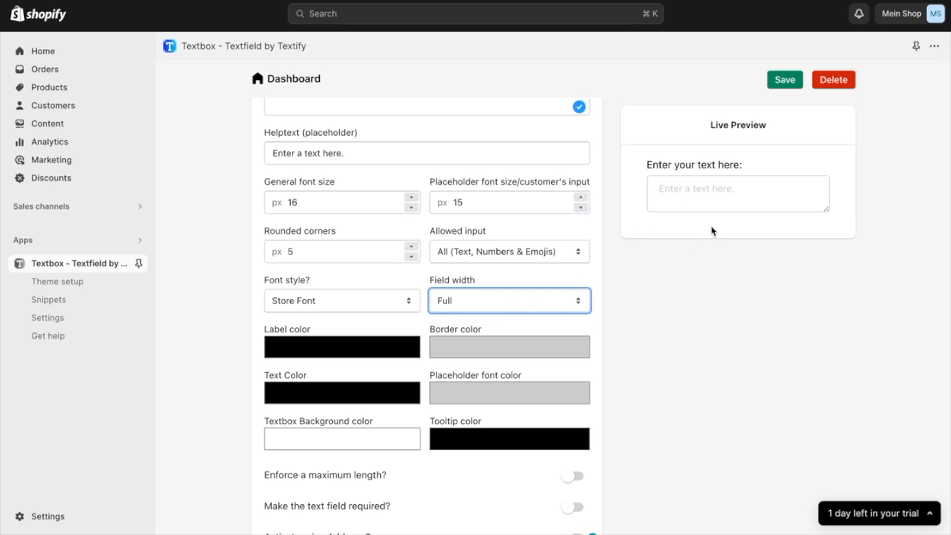
click(509, 312)
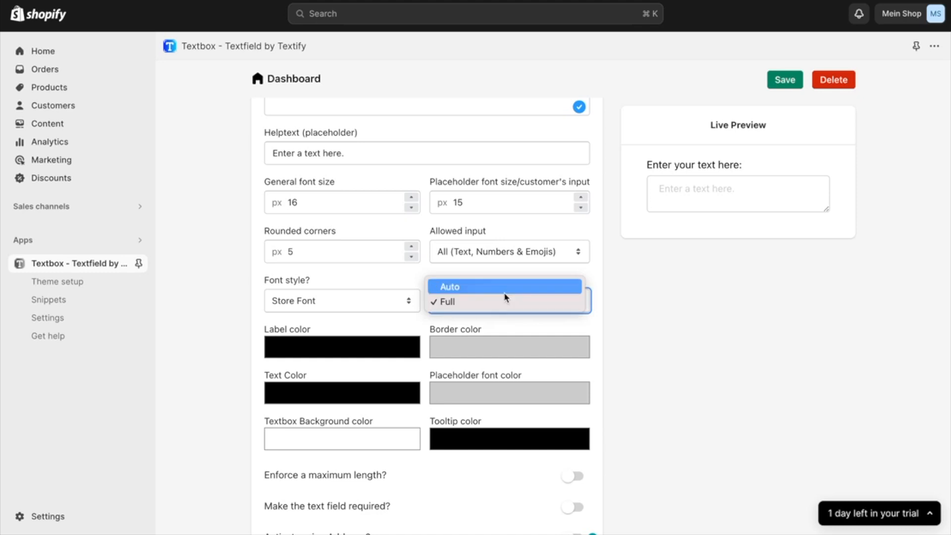
click(506, 287)
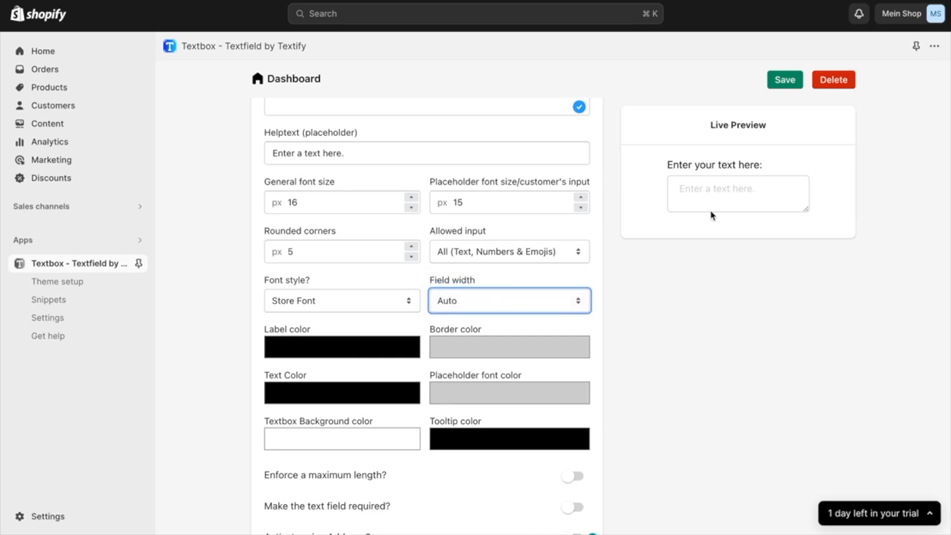
Set the label color to the blue #119ed8 and copy its hex code
scroll(421, 319, down, 2)
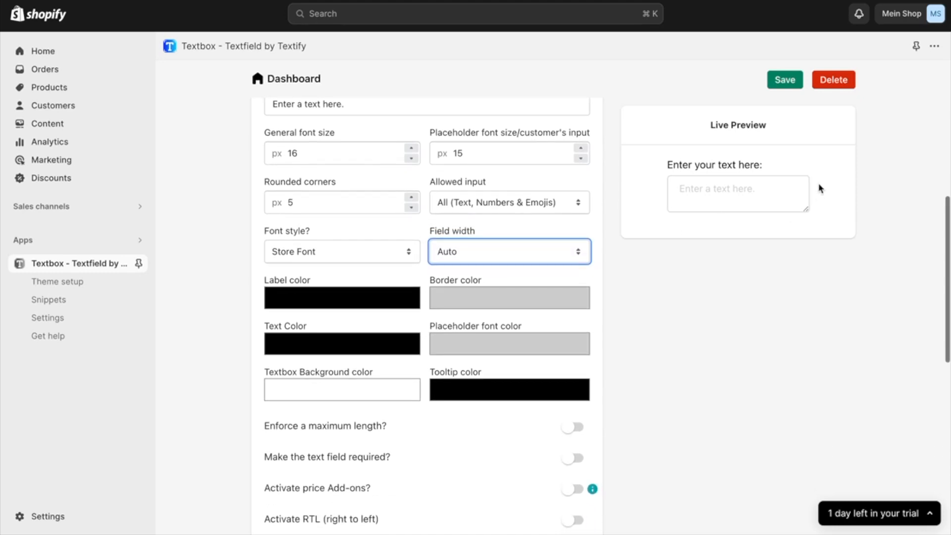
click(370, 302)
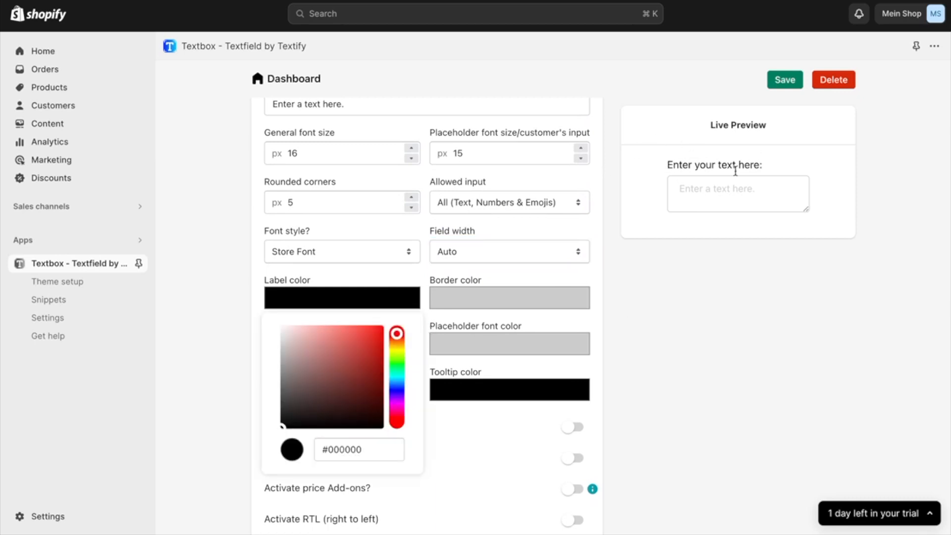
click(398, 383)
drag(369, 348, 376, 345)
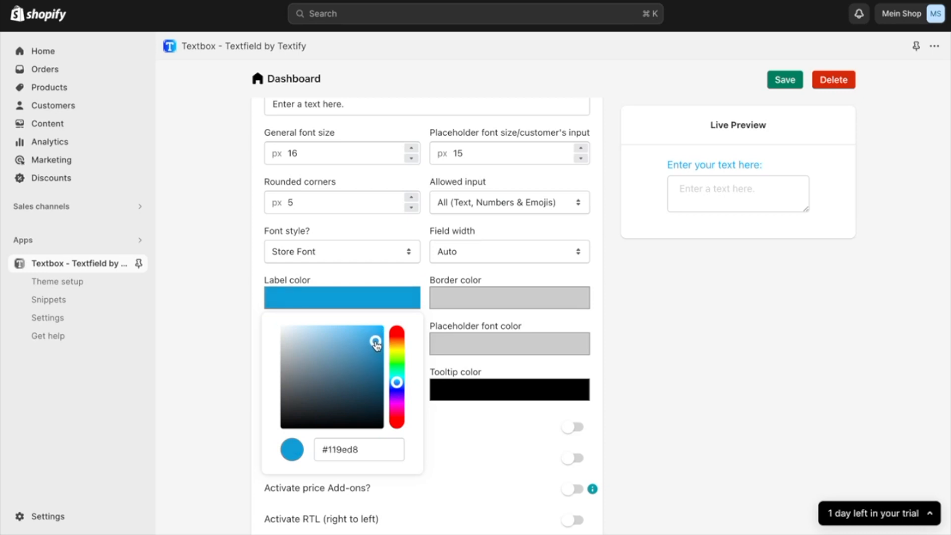
double_click(375, 449)
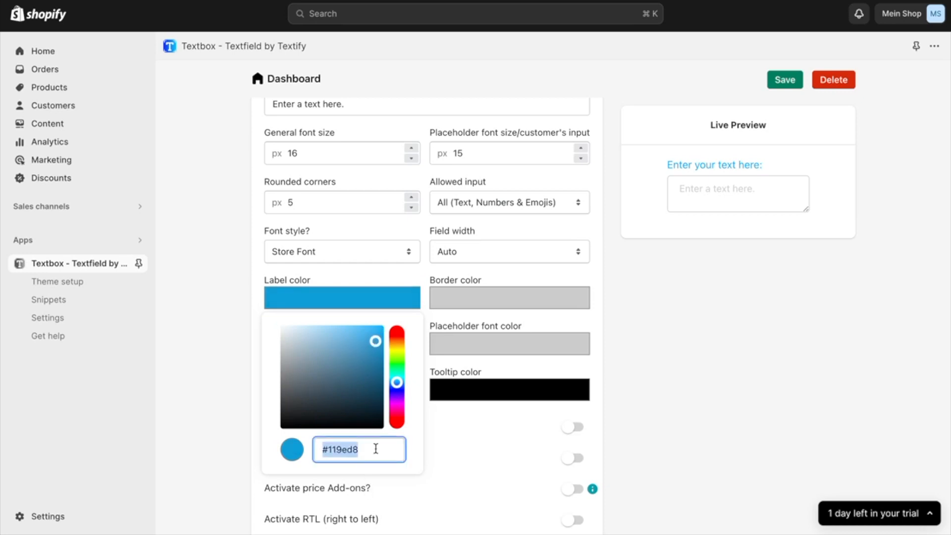
click(676, 323)
Set the textfield's border color to #119ed8
click(544, 300)
click(534, 451)
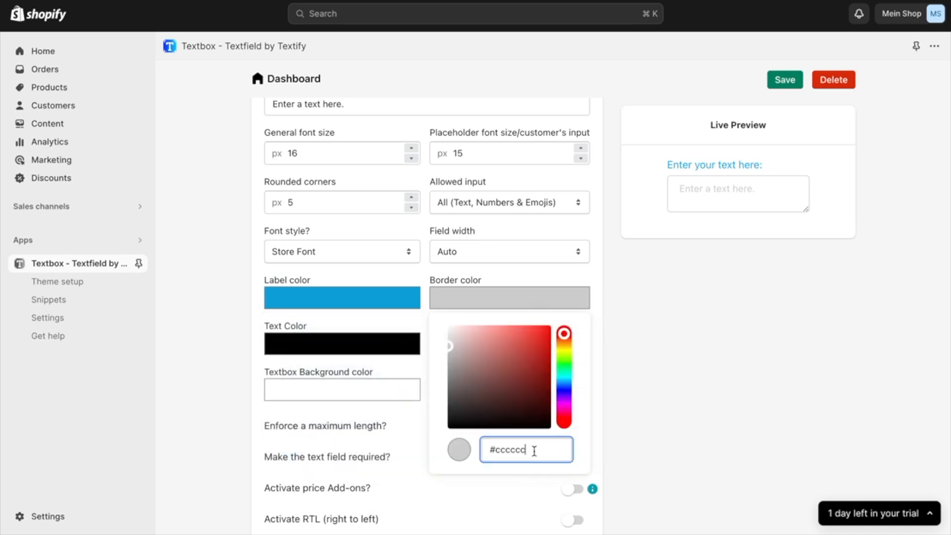
triple_click(534, 450)
text(#179ed6)
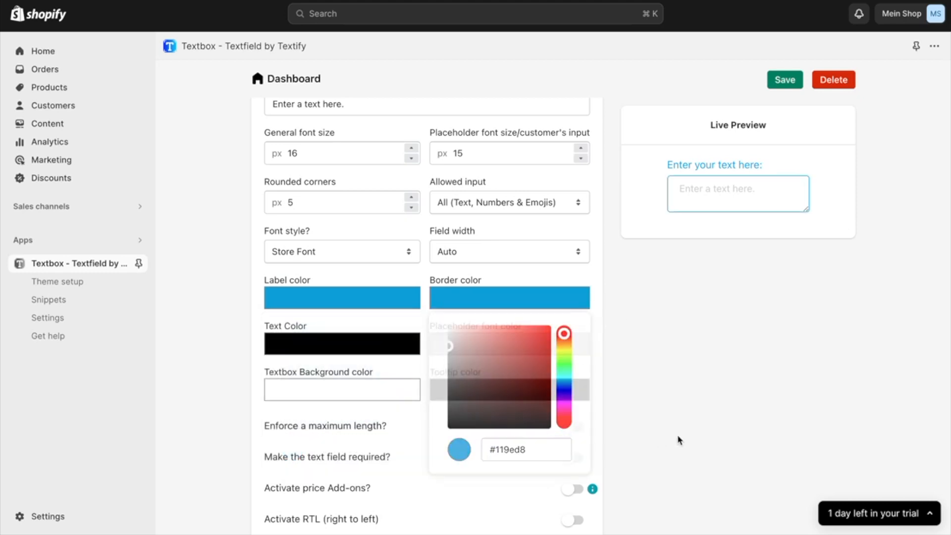
click(679, 441)
Set the textfield's text color to #119ed8
click(393, 346)
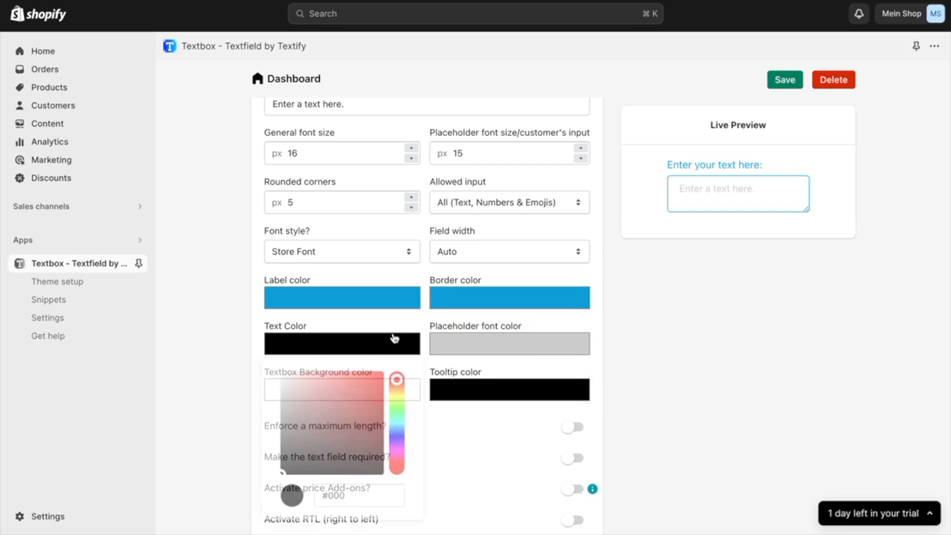
double_click(362, 489)
text(#119ed8)
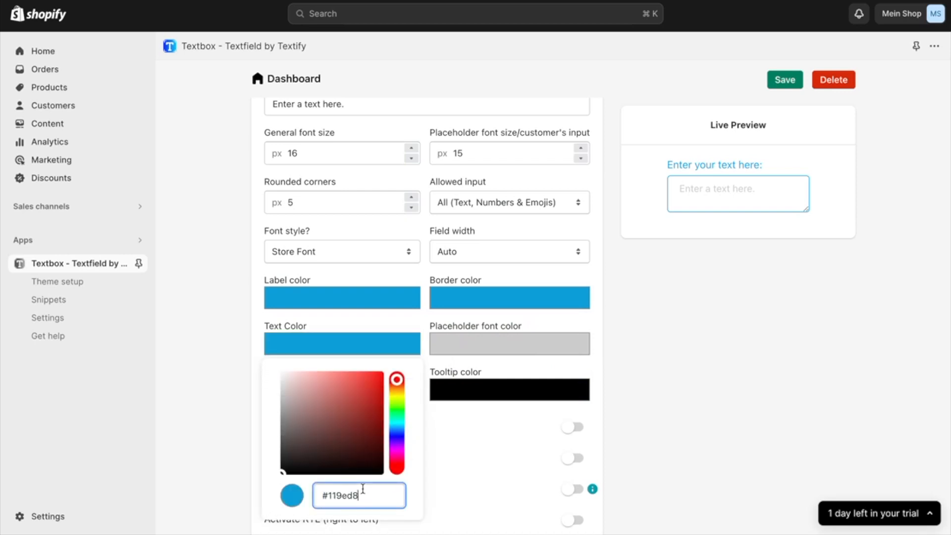
click(655, 435)
Set the placeholder font color to #119ed8
click(541, 352)
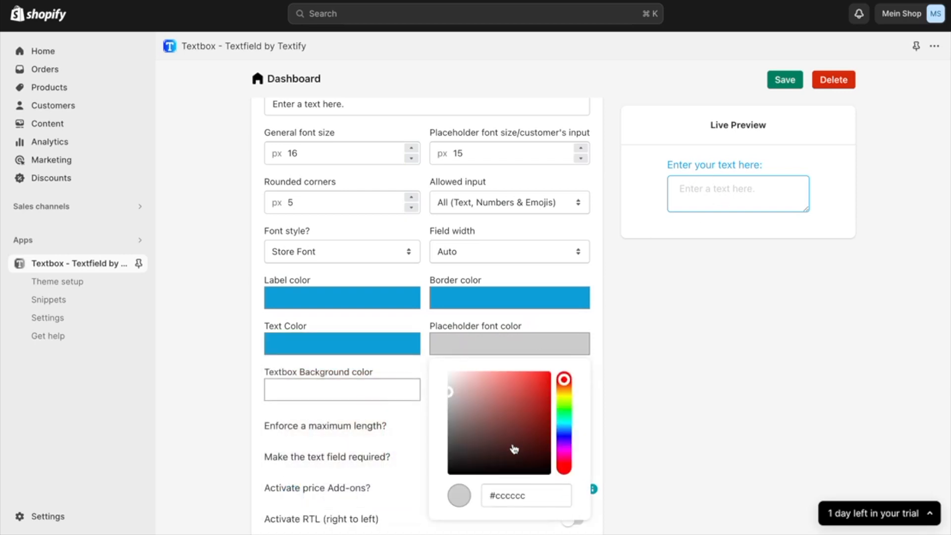
triple_click(535, 489)
text(#119ed8)
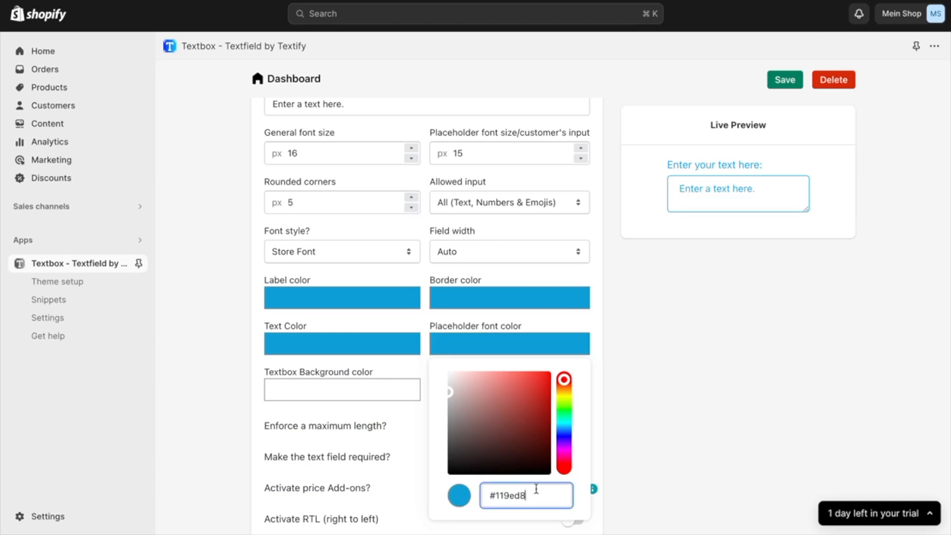
click(757, 447)
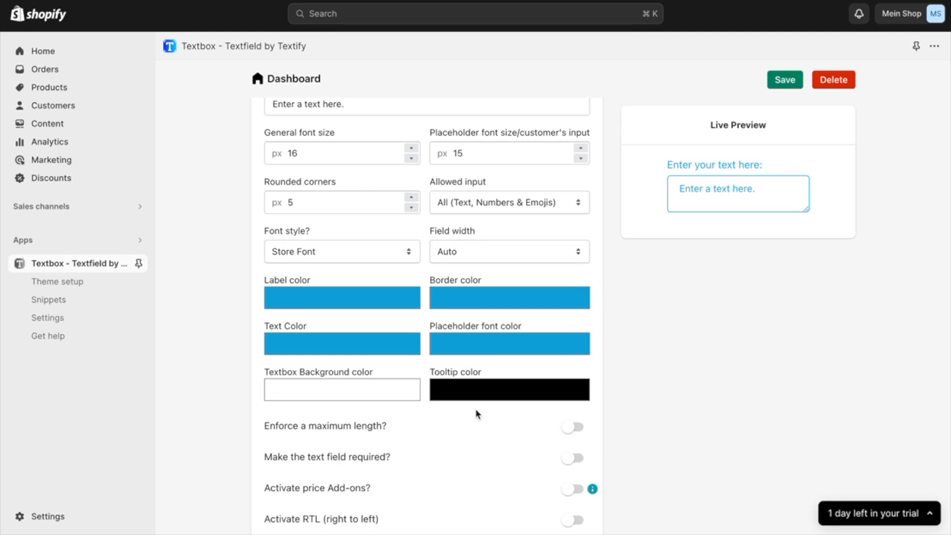
Try #119ed8 as the textbox background color together with a white placeholder font color
click(394, 395)
double_click(379, 351)
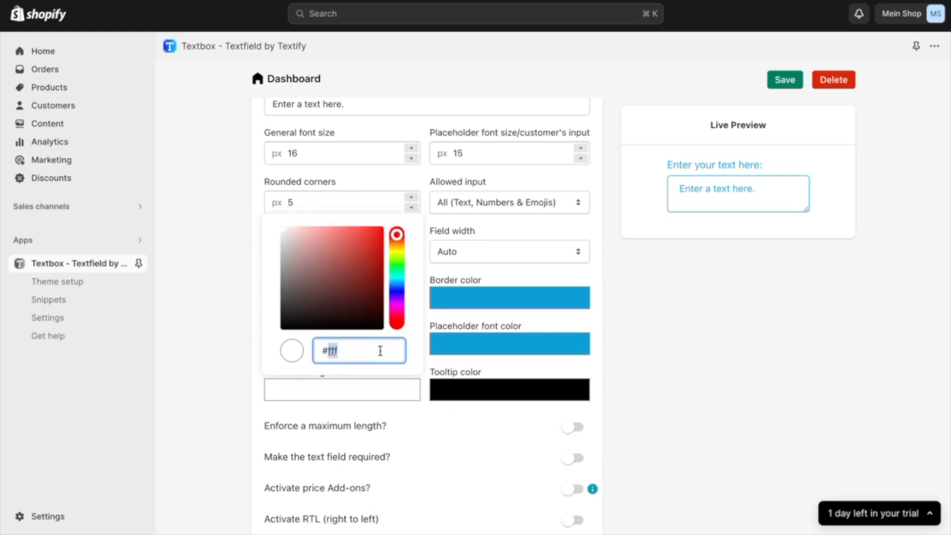
text(#119ed8)
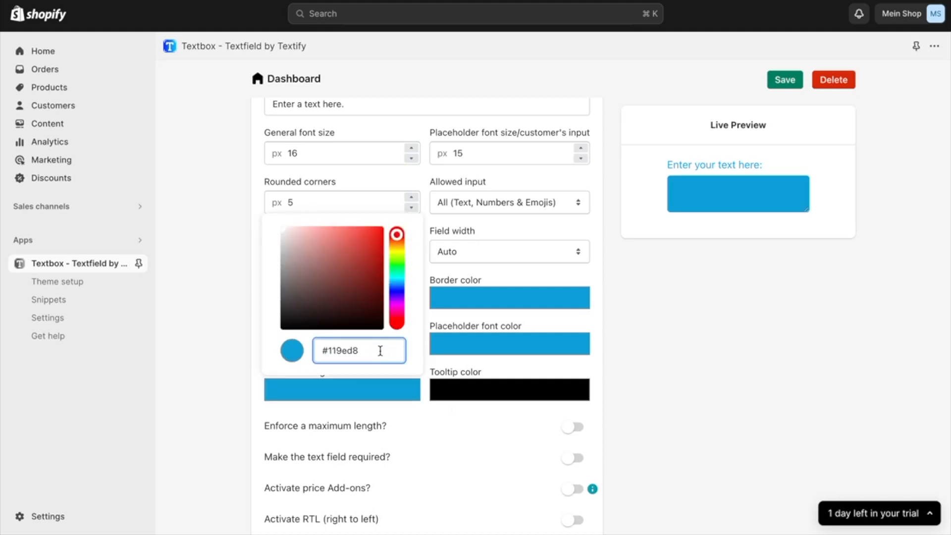
click(640, 380)
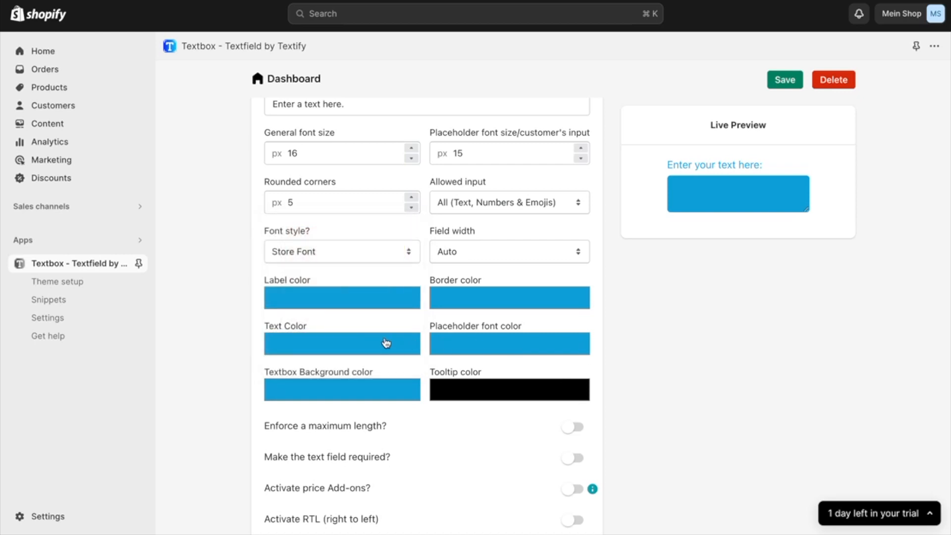
click(479, 352)
drag(504, 429, 411, 330)
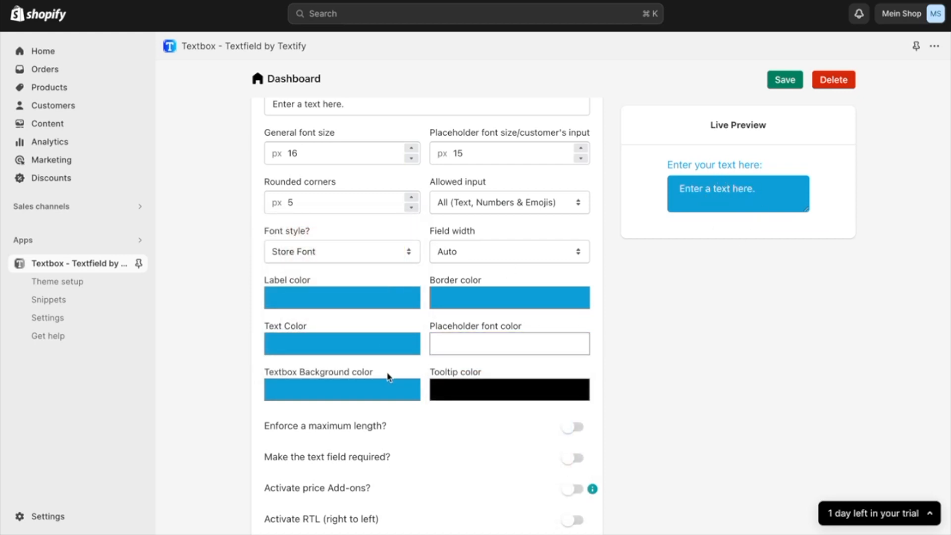
Return the textbox background color to white and the placeholder font color to #119ed8
click(388, 391)
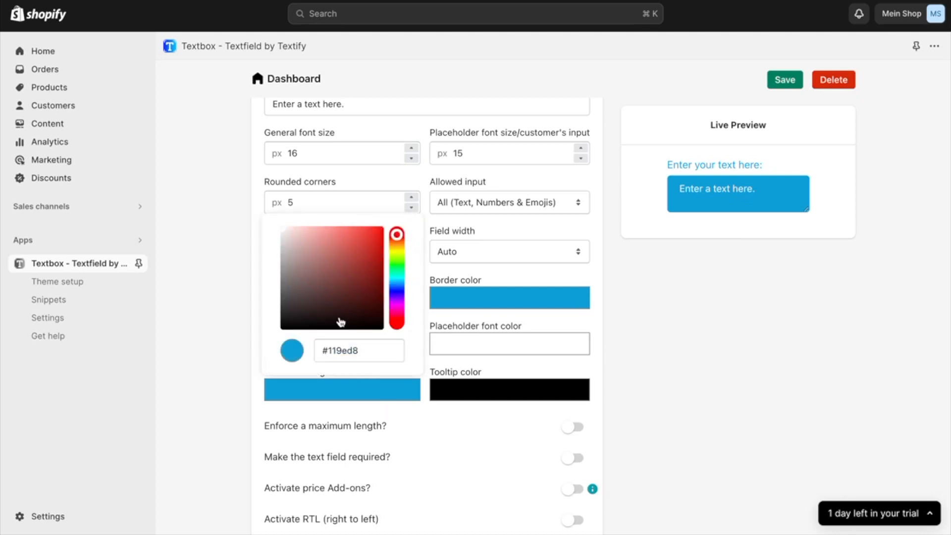
click(342, 303)
drag(342, 304, 252, 181)
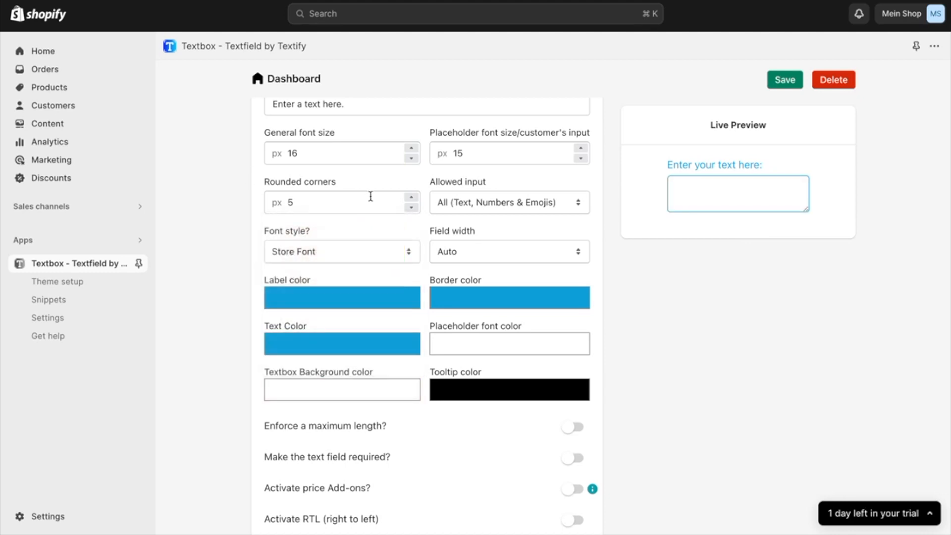
click(471, 353)
click(513, 493)
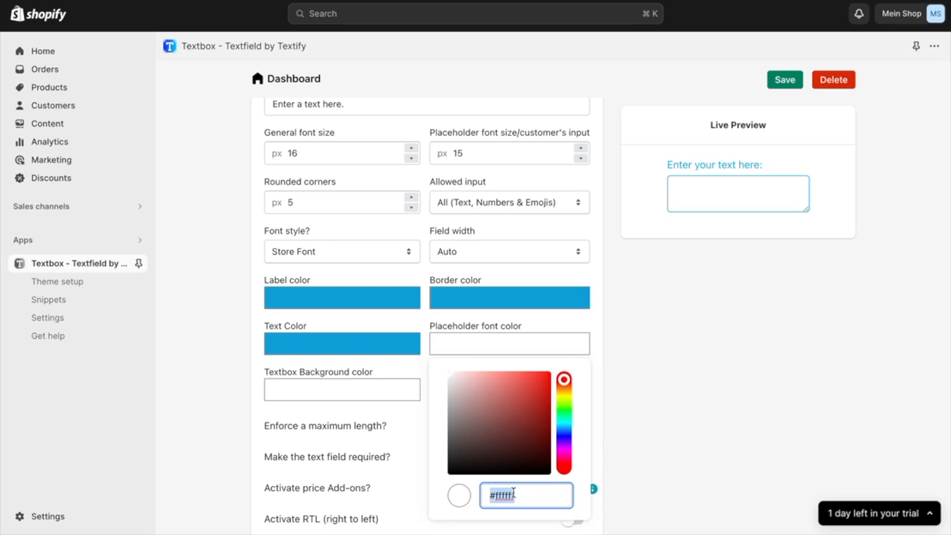
text(#109ed6)
click(645, 488)
Set the tooltip color to #119ed8
scroll(693, 493, down, 2)
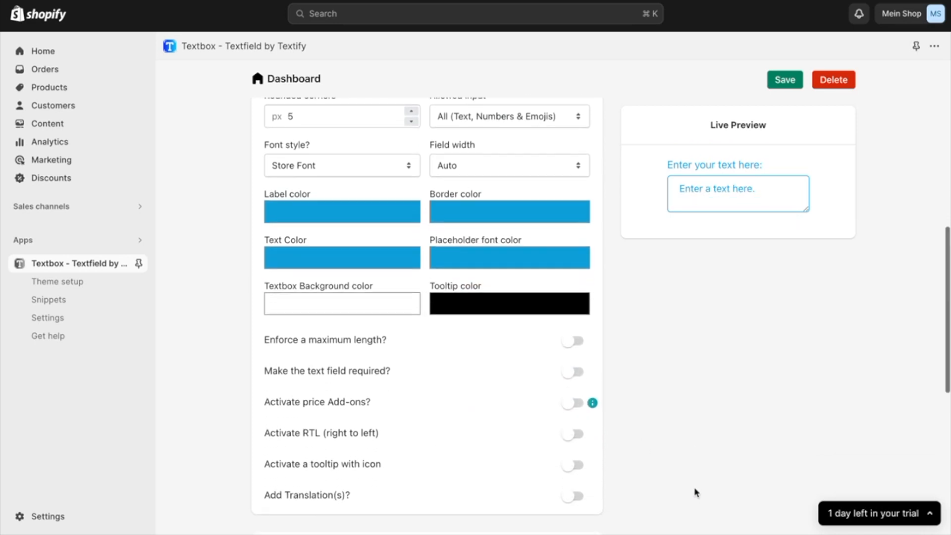
click(520, 303)
click(526, 454)
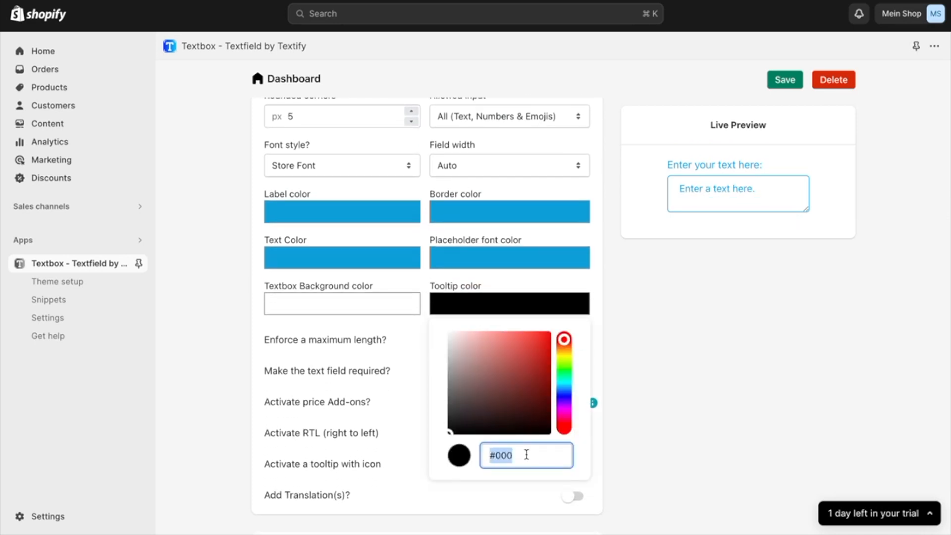
key(super+v)
click(728, 450)
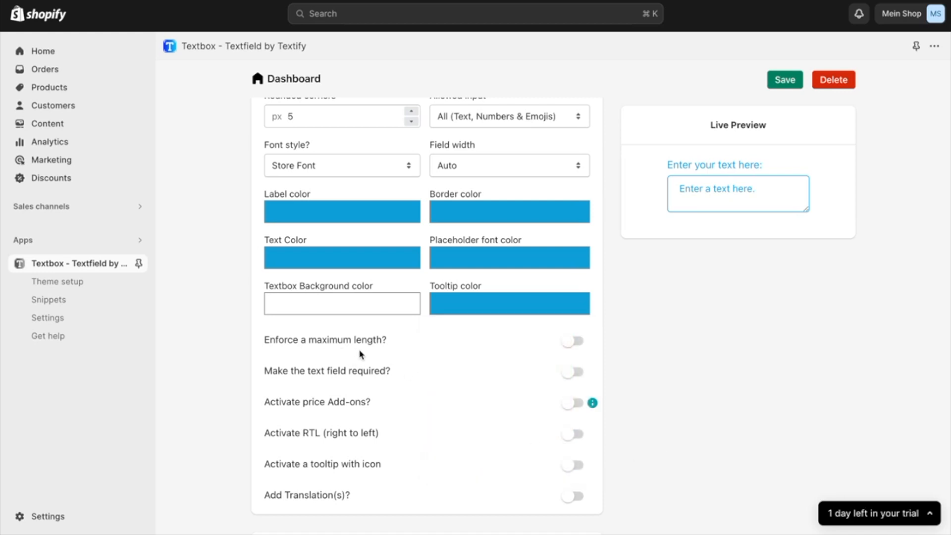
Enforce a maximum length of 10 characters and test it by entering "bdbdbmsbmb" in the live preview's textfield
click(573, 343)
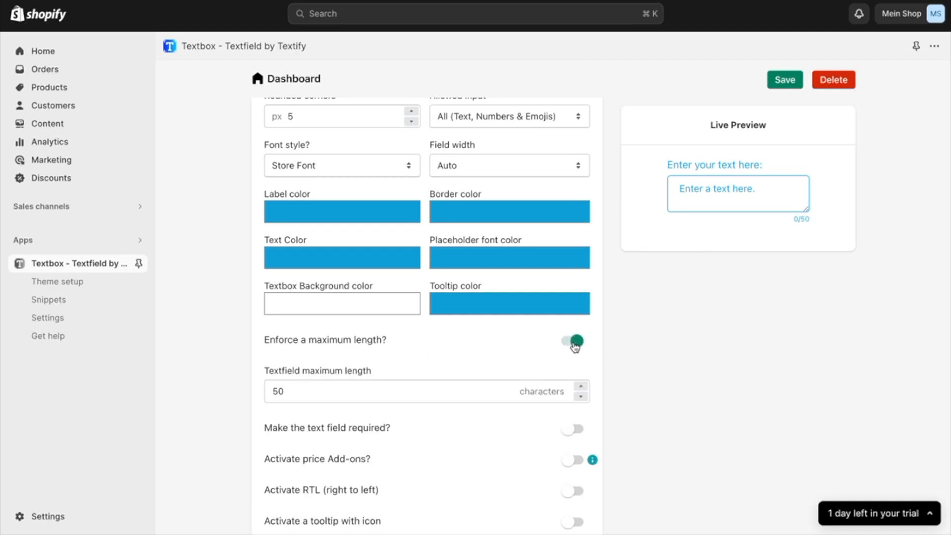
click(379, 394)
key(BackSpace)
key(BackSpace)
text(10)
click(639, 370)
click(675, 187)
text(bdbdbmsbmb)
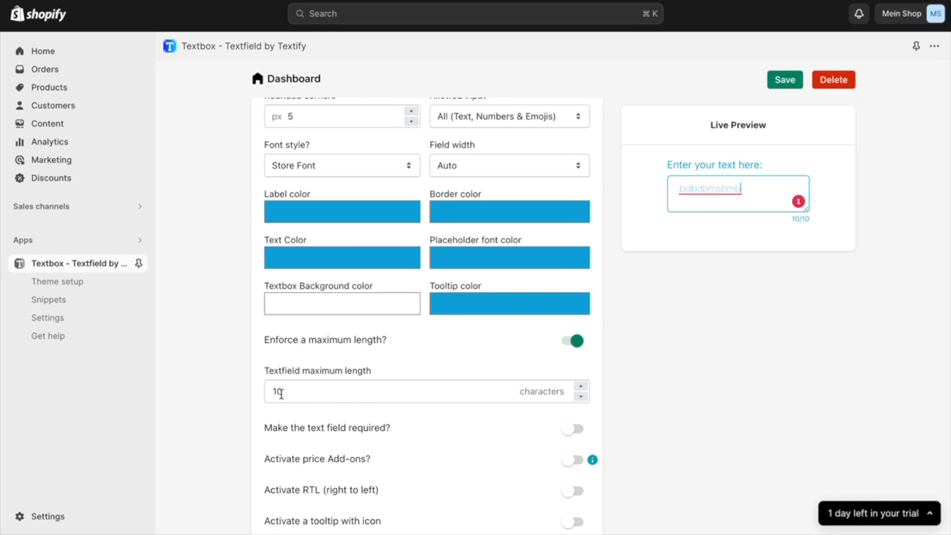
Turn off the maximum length enforcement for the textfield
click(293, 389)
double_click(293, 389)
click(576, 342)
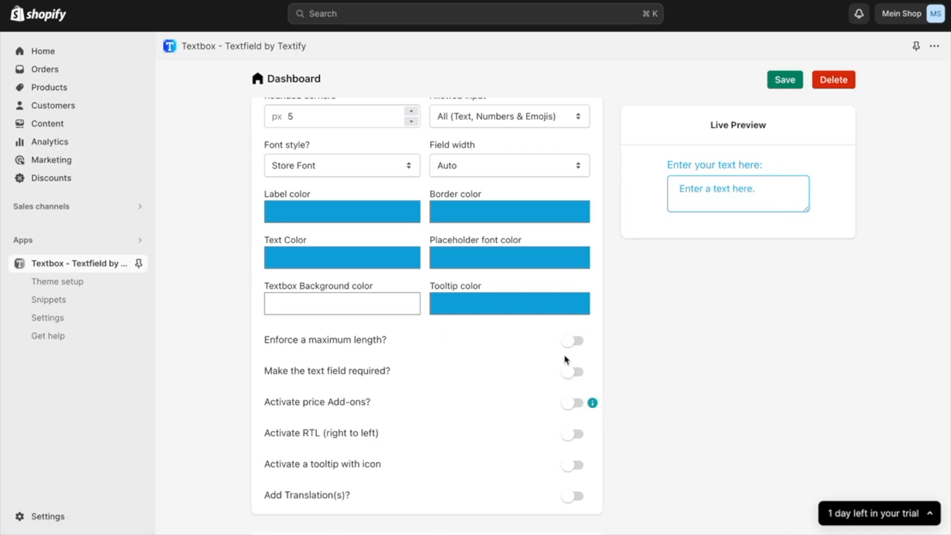
Try making the text field required with the error message "Please enter a text before adding to cart!", and turn the requirement off again
scroll(566, 359, down, 1)
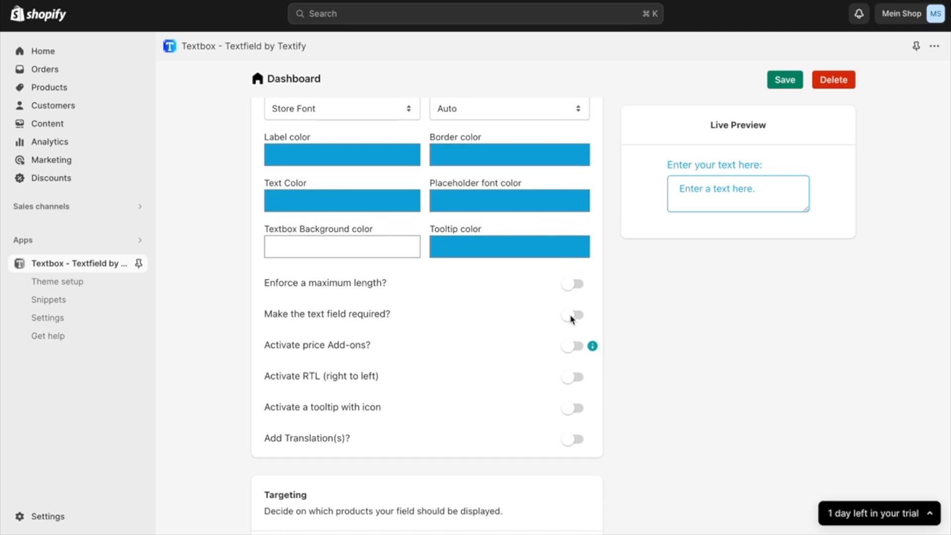
click(572, 315)
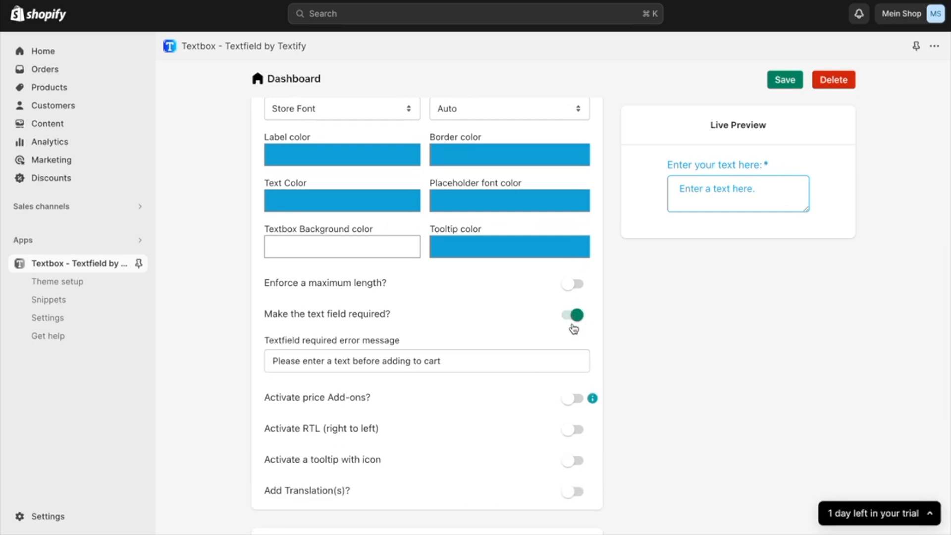
triple_click(520, 362)
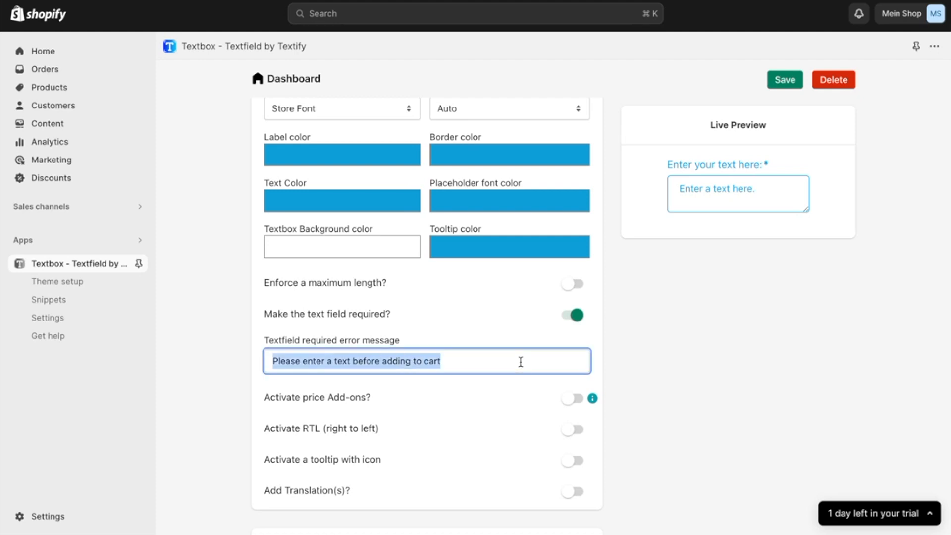
triple_click(464, 357)
text(Please enter a)
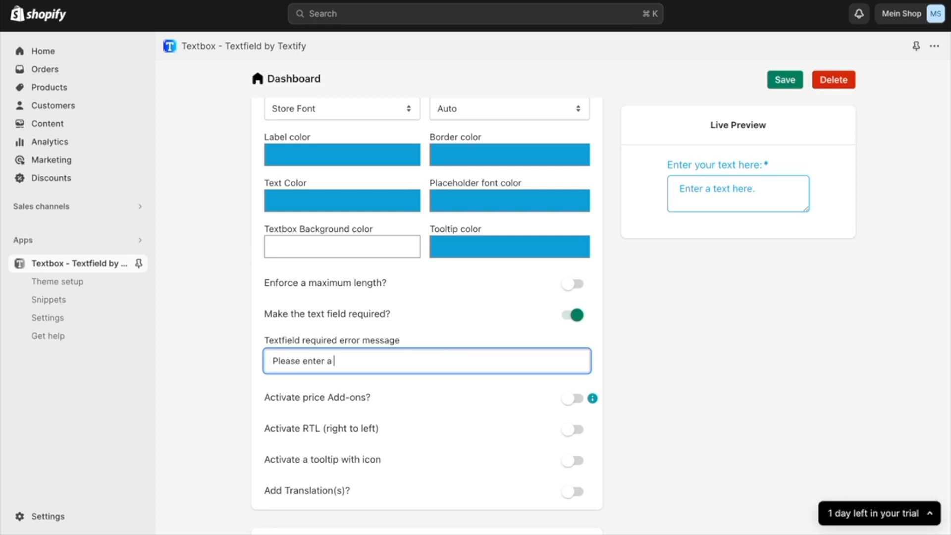
text( text before adding to cart!)
click(678, 376)
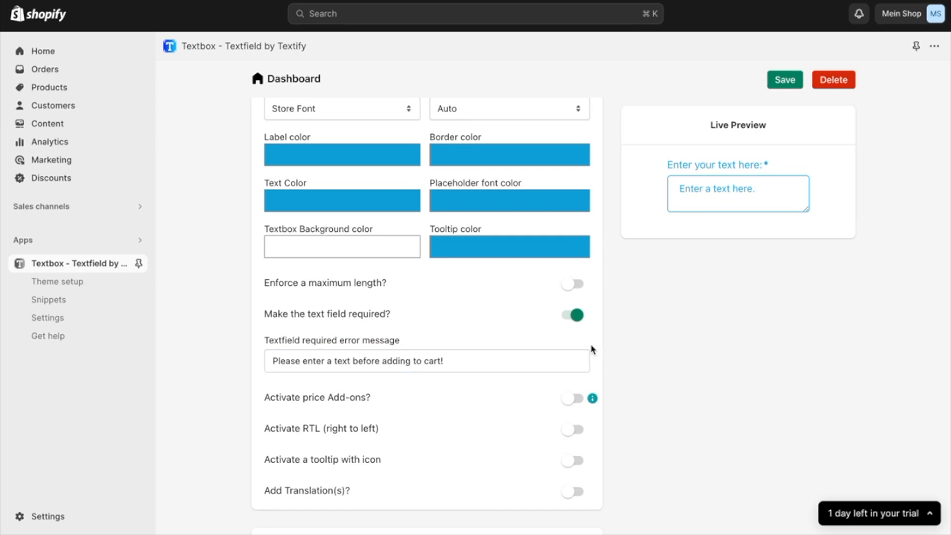
click(576, 315)
Activate price add-ons for the text field
scroll(528, 394, down, 2)
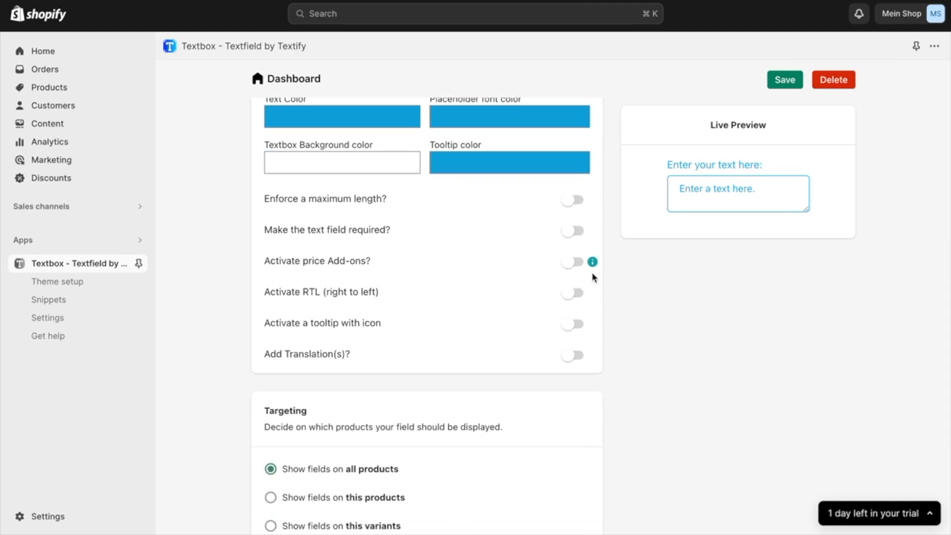
click(570, 267)
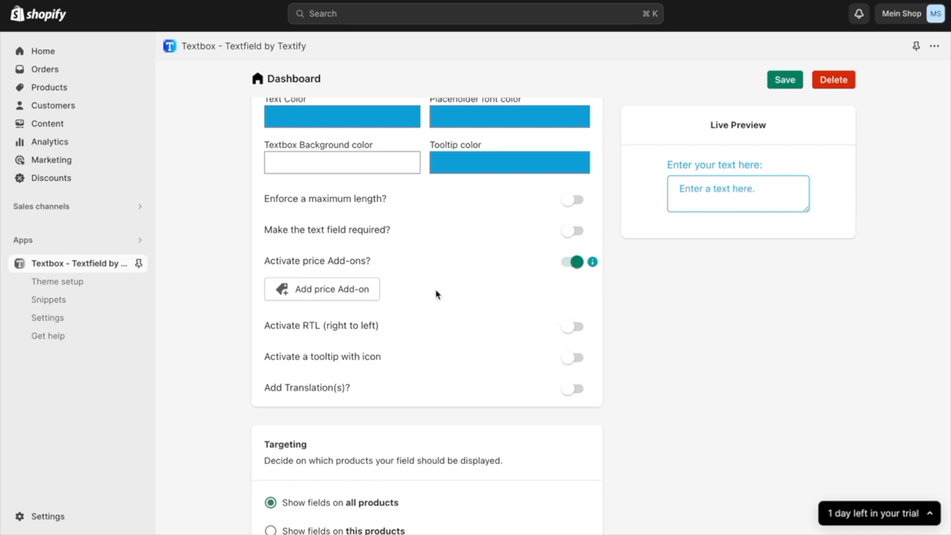
Create a new price add-on product with the variant title "Addon" and a price of €10
click(348, 288)
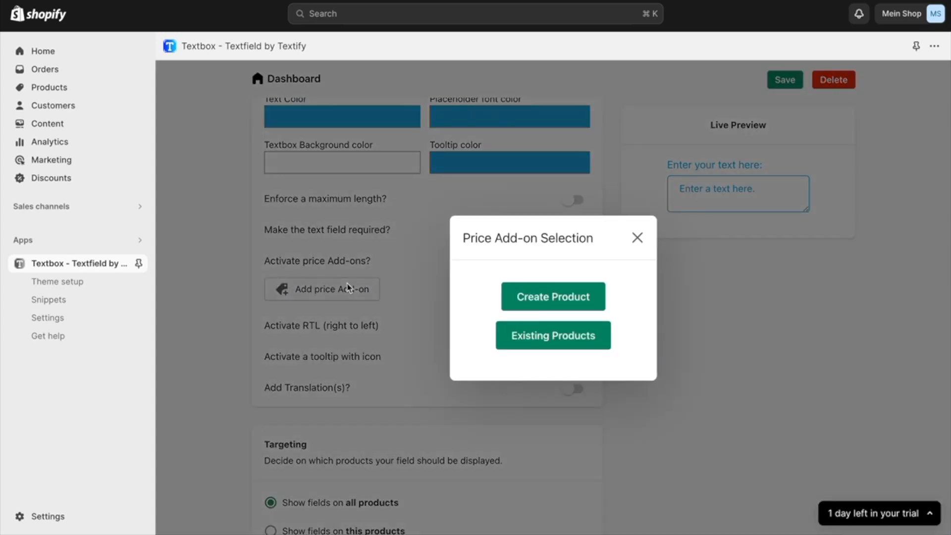
click(562, 296)
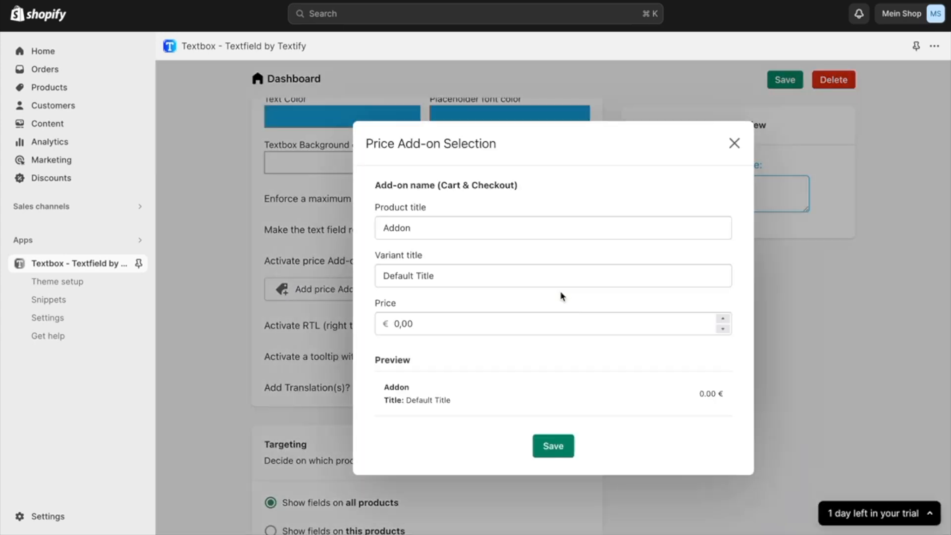
triple_click(449, 277)
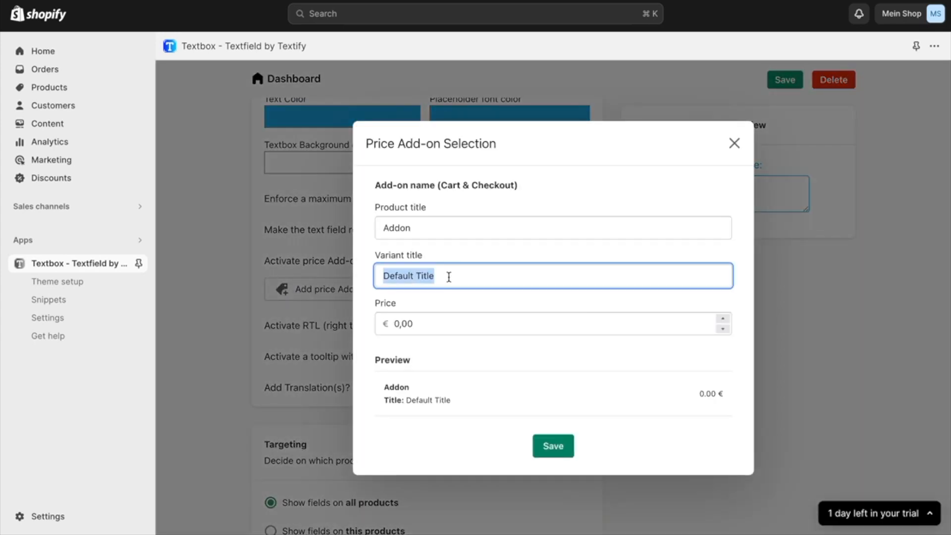
text(Addon)
click(437, 327)
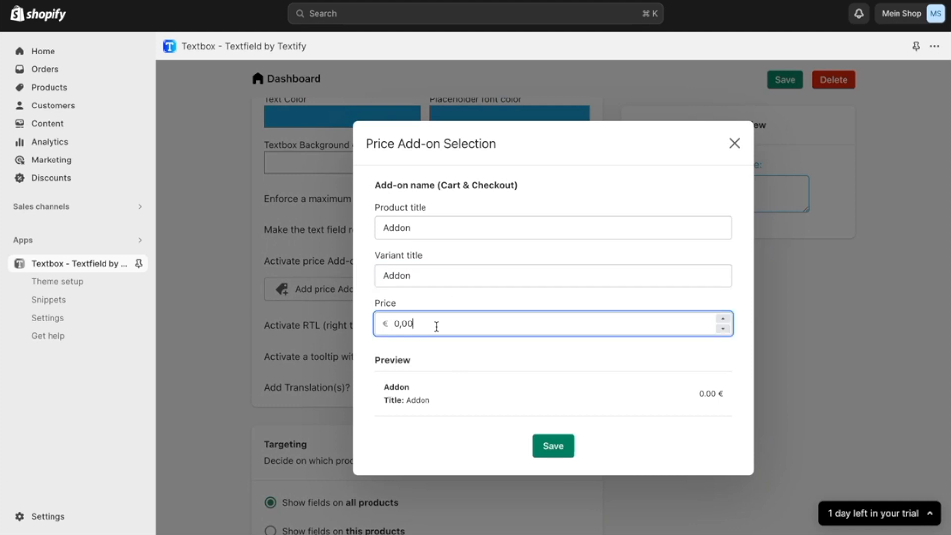
double_click(398, 323)
text(10)
click(472, 355)
click(545, 448)
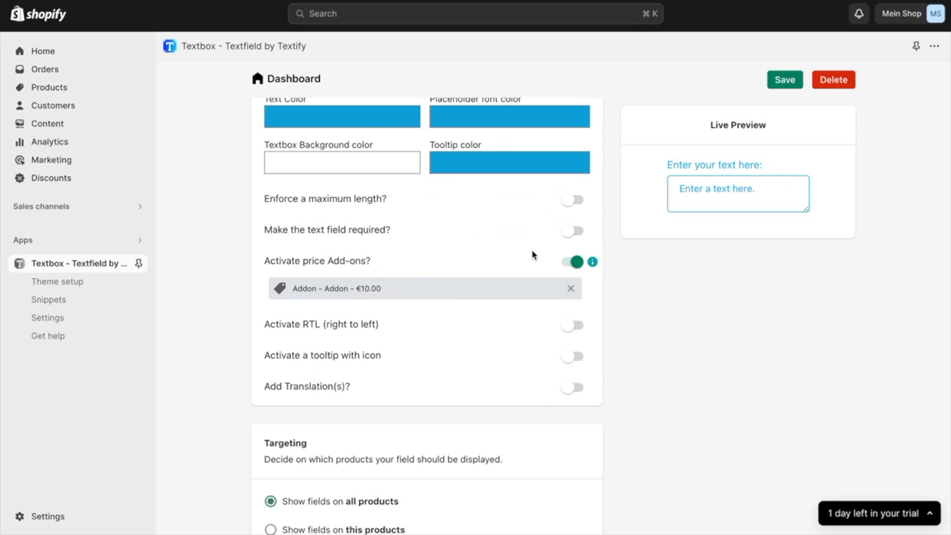
Remove the €10 add-on and deactivate price add-ons for the text field
click(570, 289)
click(575, 267)
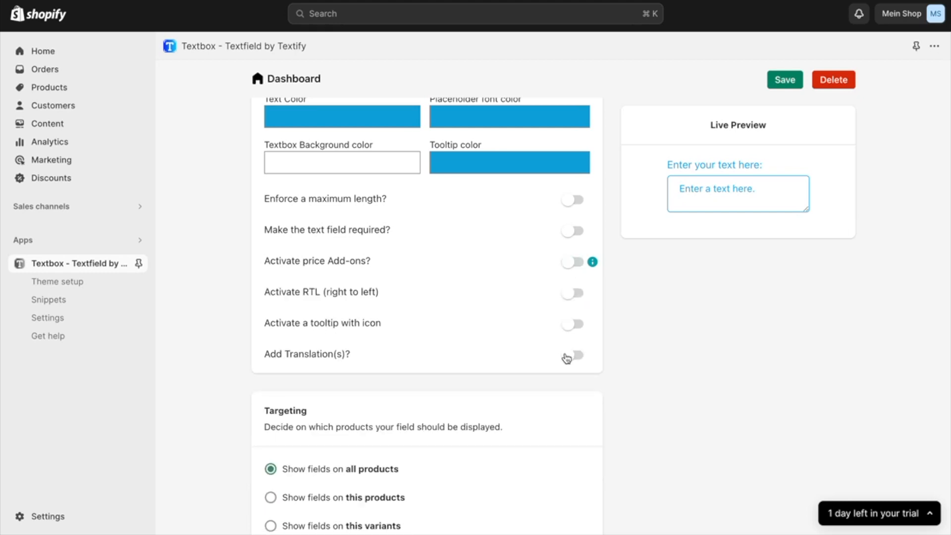
Try the right-to-left option and the tooltip with icon on the text field, turning each off again
click(575, 295)
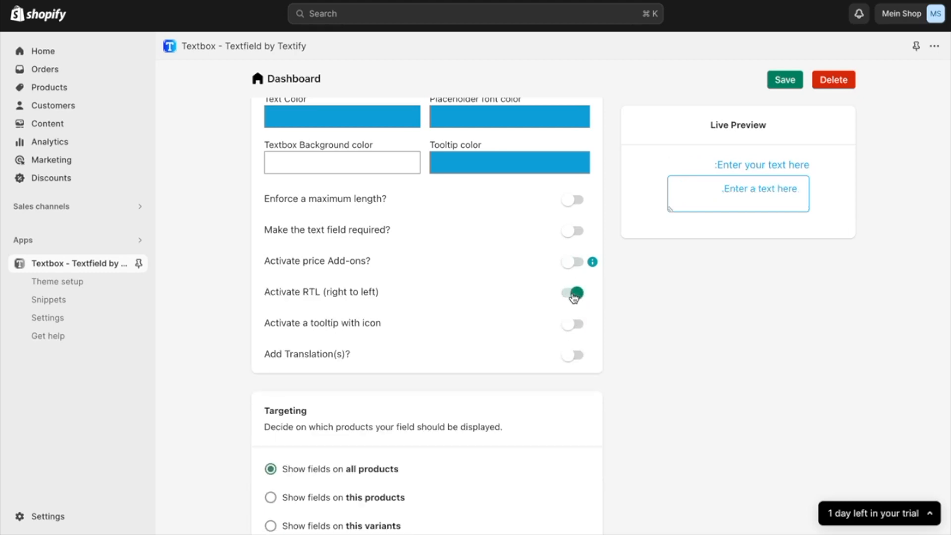
click(573, 296)
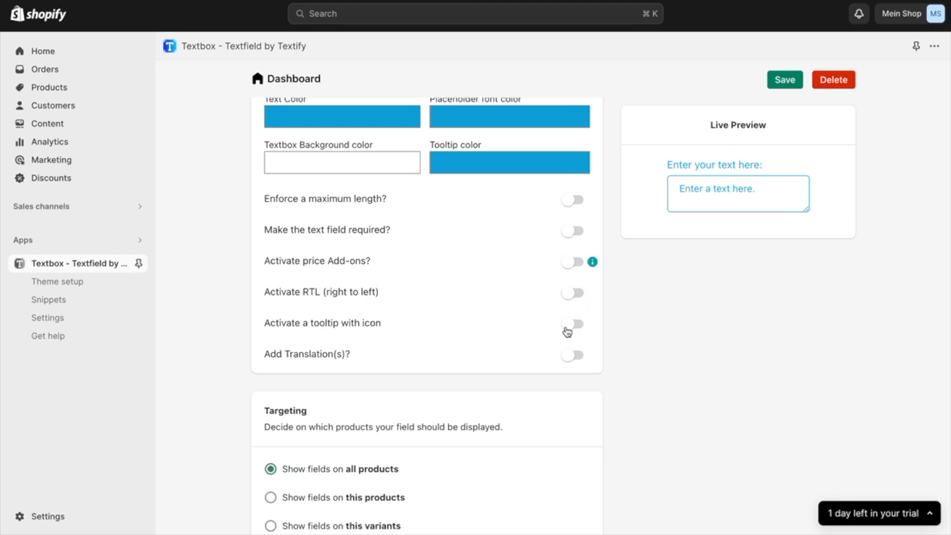
click(568, 328)
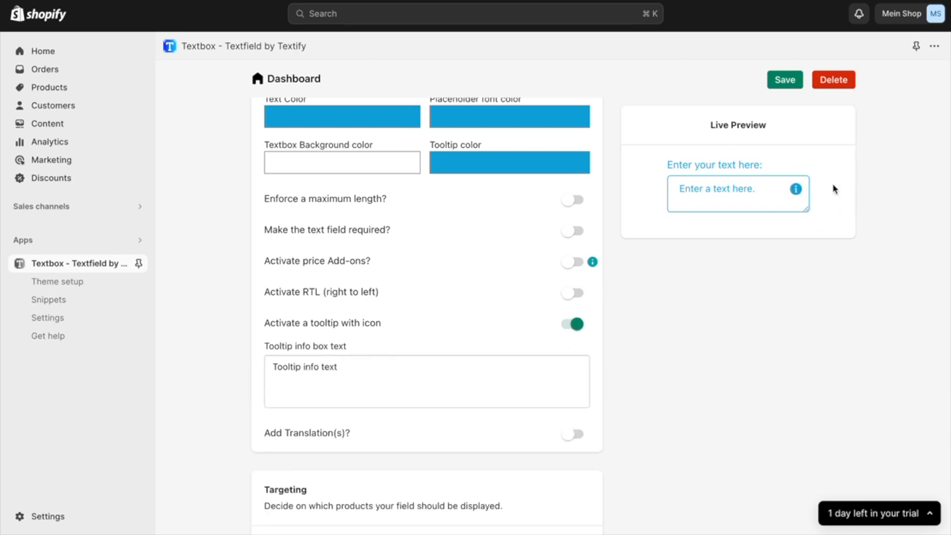
click(567, 329)
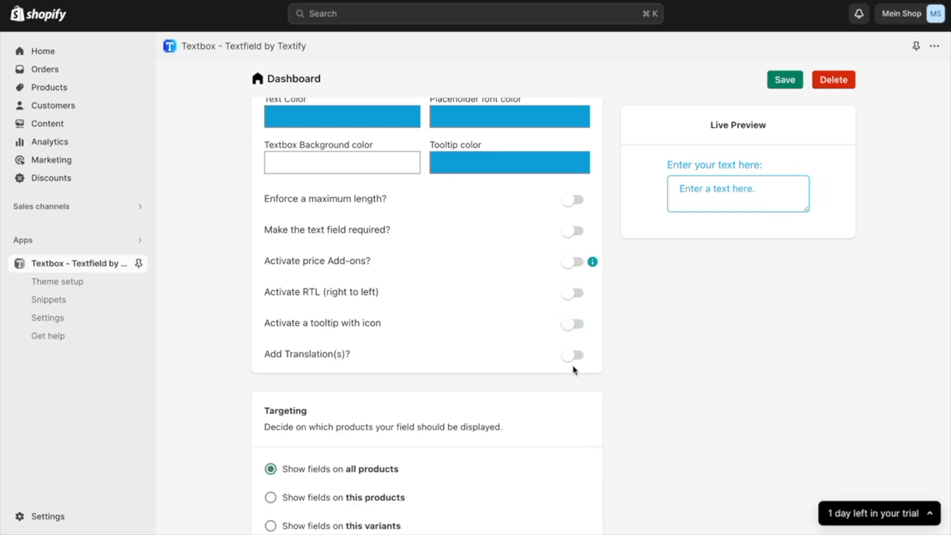
Turn on translations, add a second language entry and browse the available languages without choosing one
click(572, 355)
scroll(476, 470, down, 2)
scroll(474, 471, down, 1)
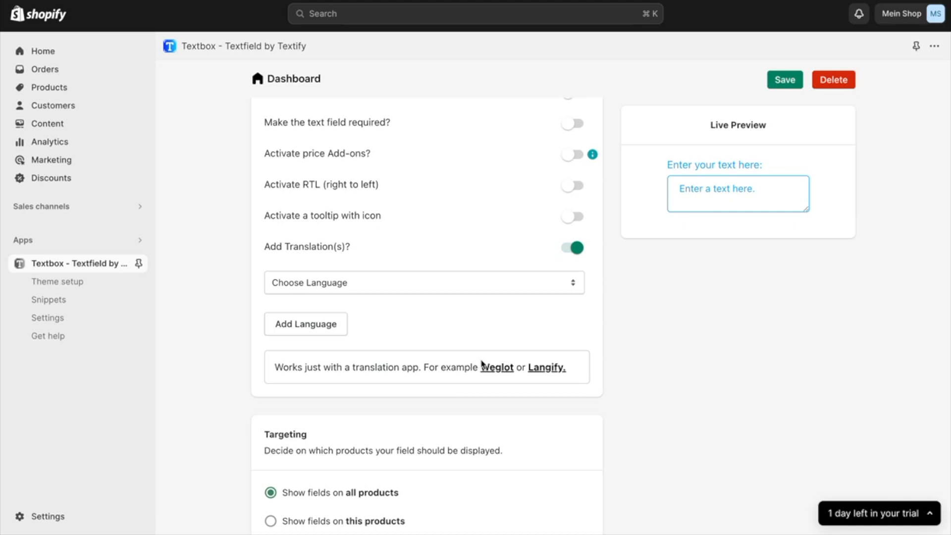
scroll(416, 306, up, 1)
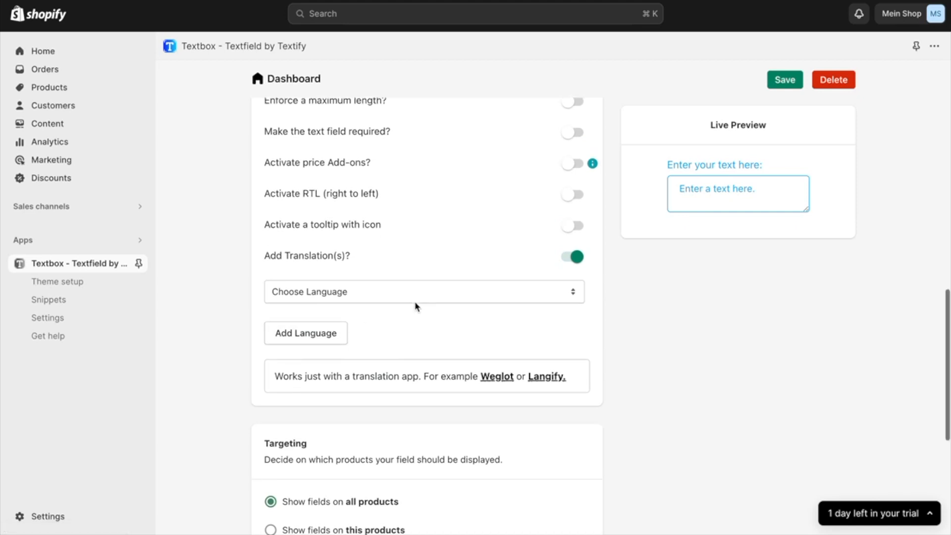
scroll(416, 306, up, 1)
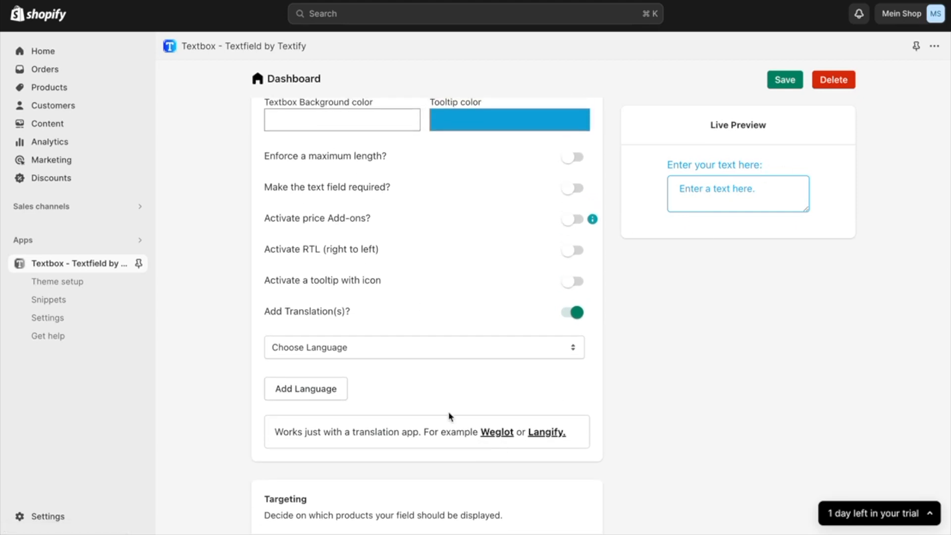
click(327, 391)
click(369, 346)
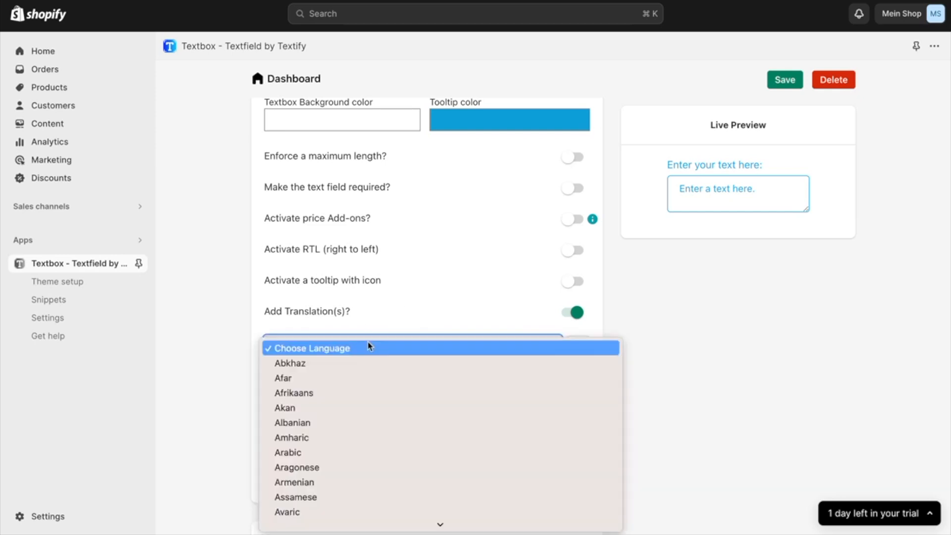
scroll(362, 357, down, 2)
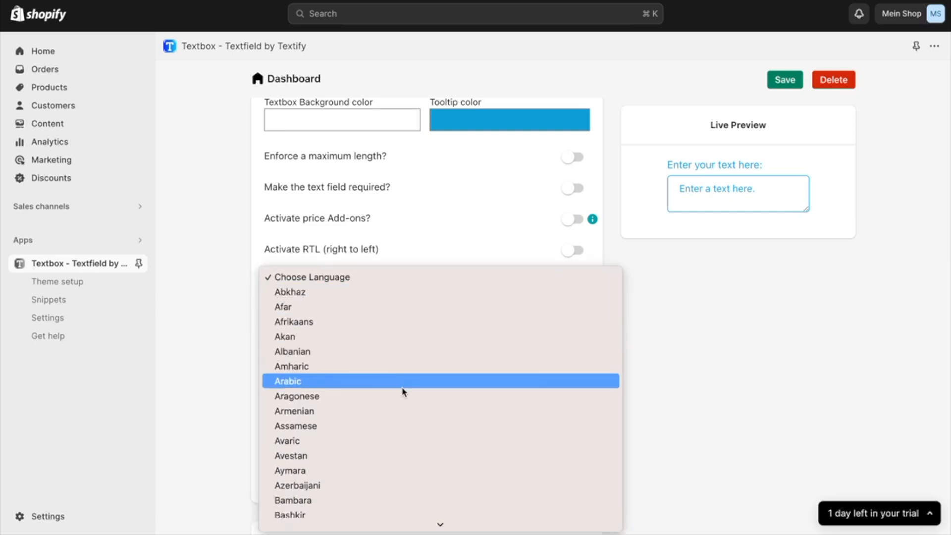
click(711, 334)
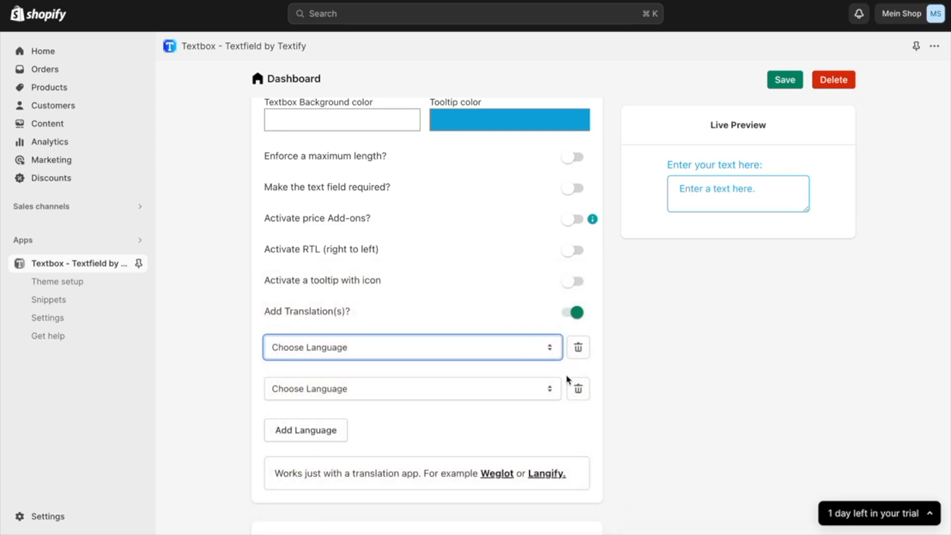
Delete the extra language entry and turn translations off again
click(578, 389)
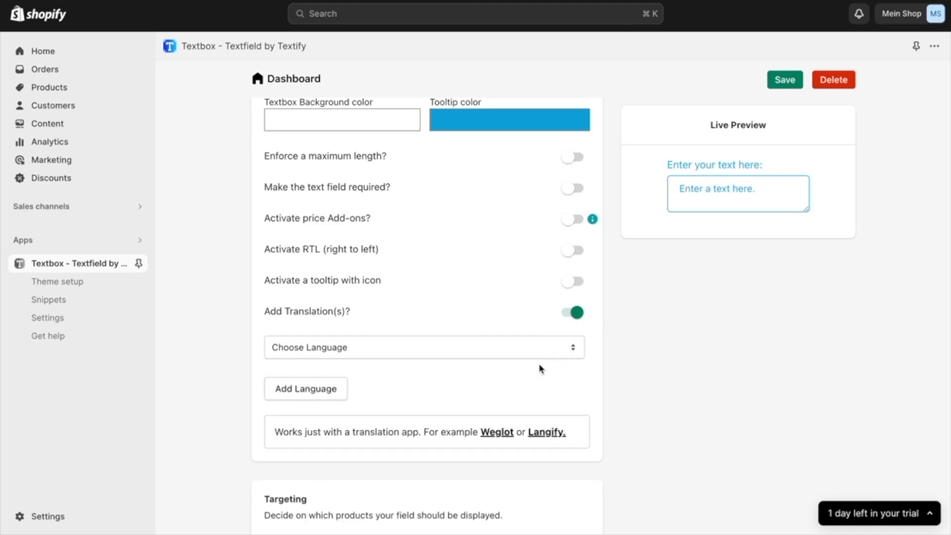
click(573, 320)
Save the text field settings and reload the Bracelet product page in the online store
click(784, 142)
scroll(781, 147, down, 2)
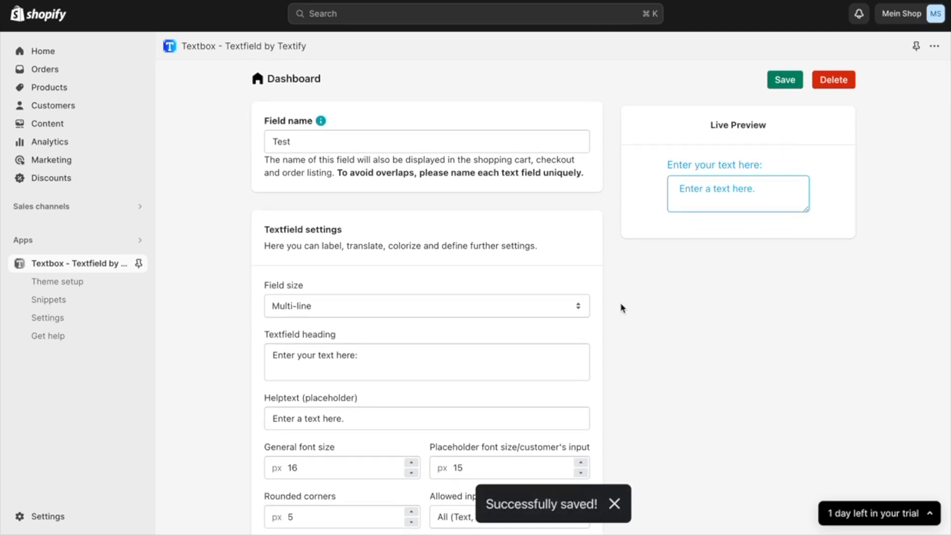
click(129, 0)
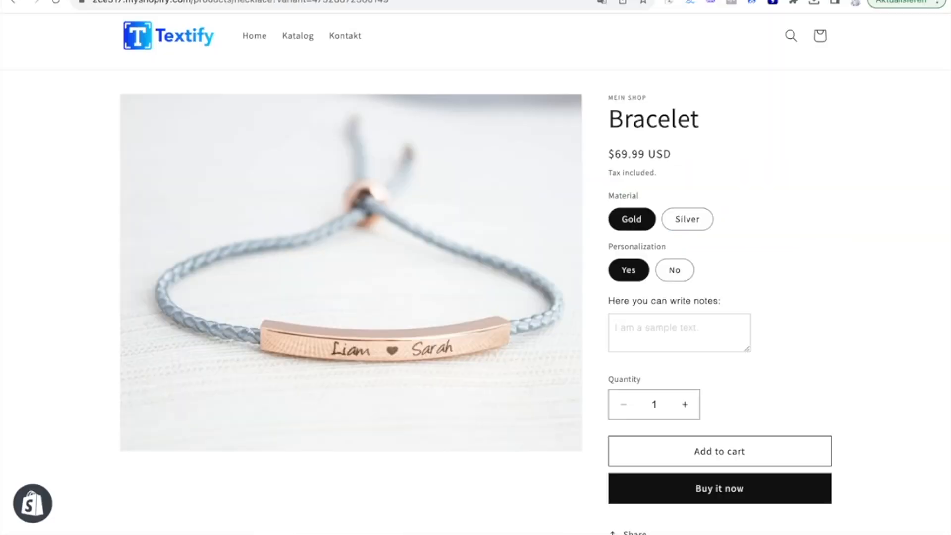
click(55, 4)
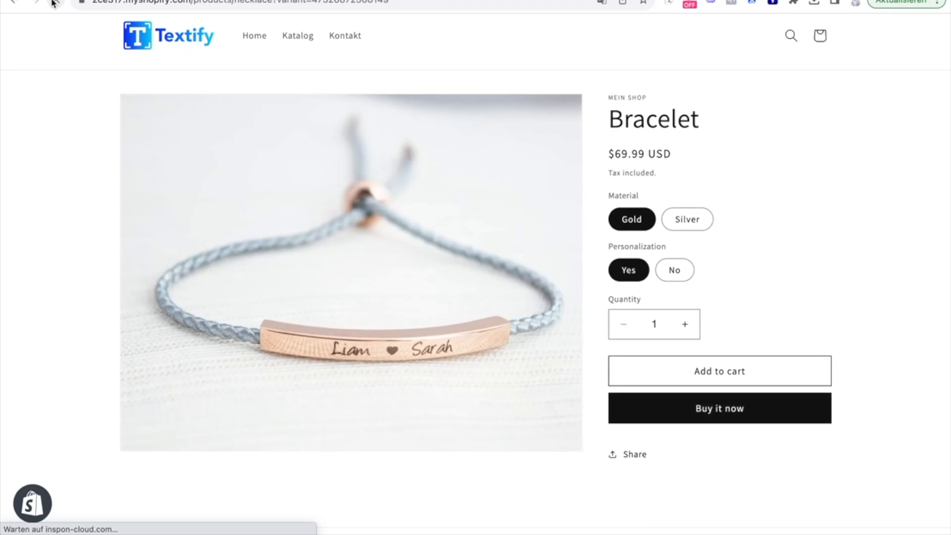